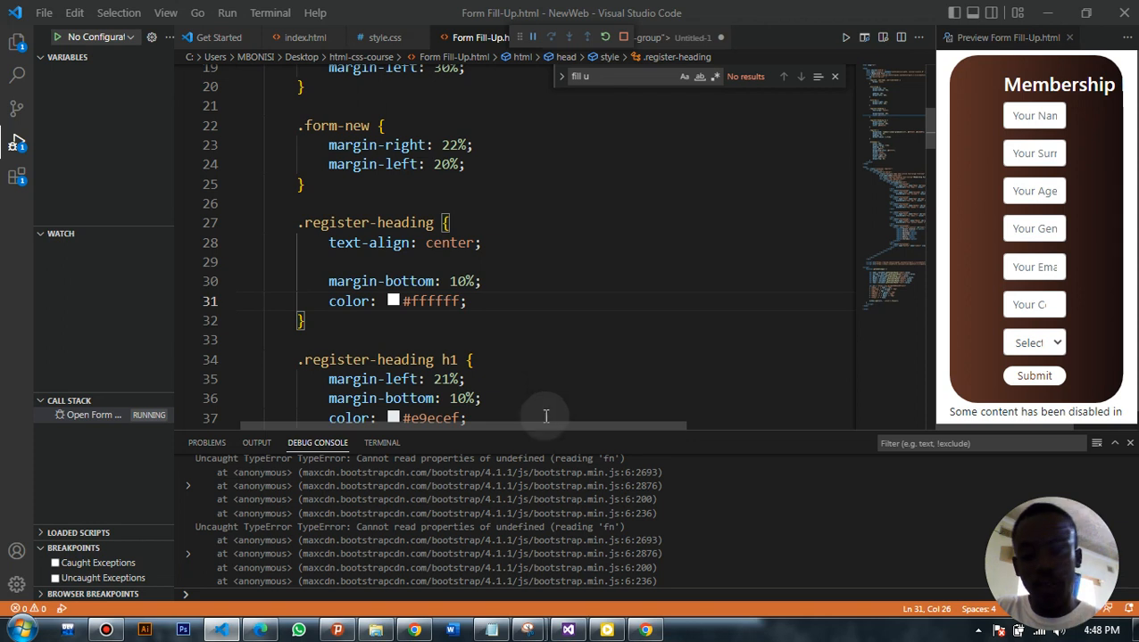
Switch to Chrome and look over the local Membership Fill-Up Form page and the repositories on the GitHub profile overview
{"action": "left_click", "coordinate": [642, 630]}
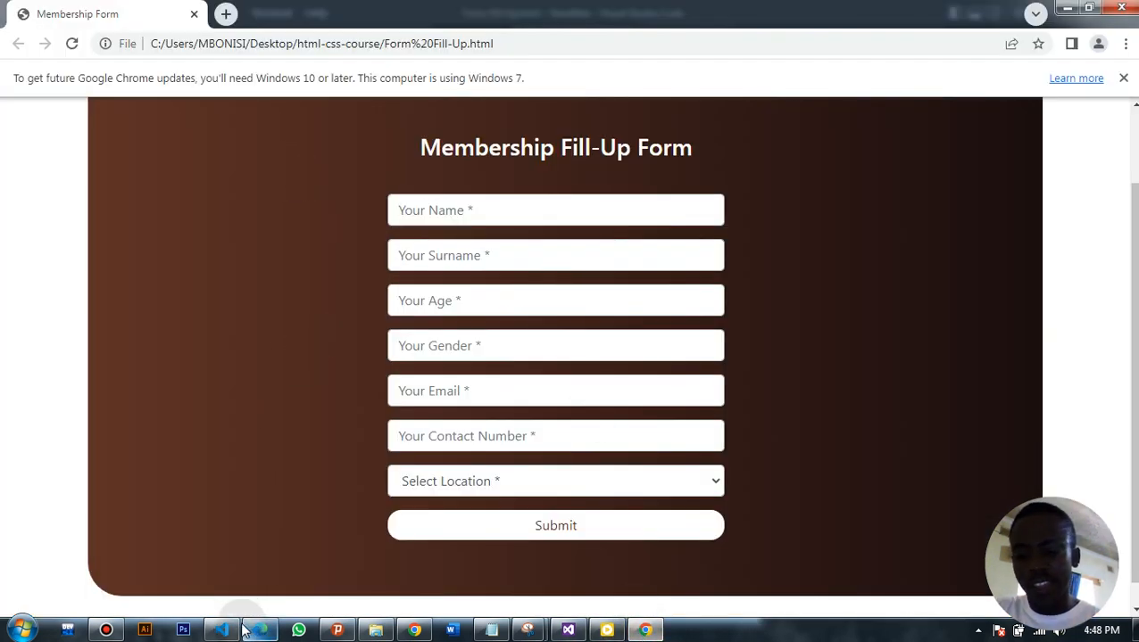
{"action": "left_click", "coordinate": [406, 630]}
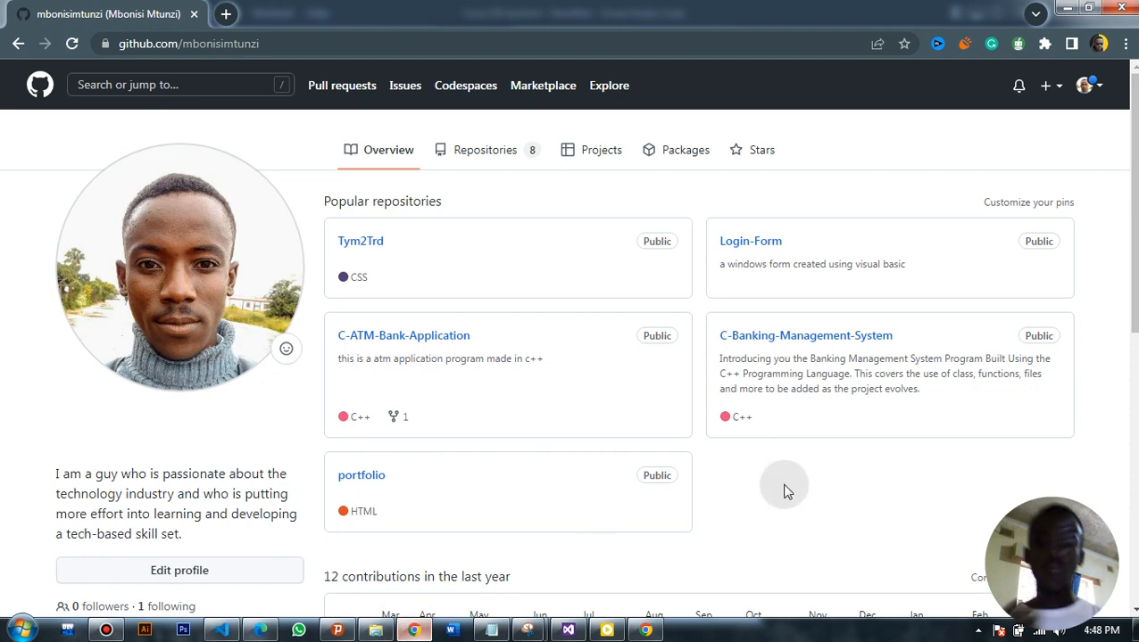
{"action": "scroll", "coordinate": [568, 339], "scroll_direction": "down", "scroll_amount": 1}
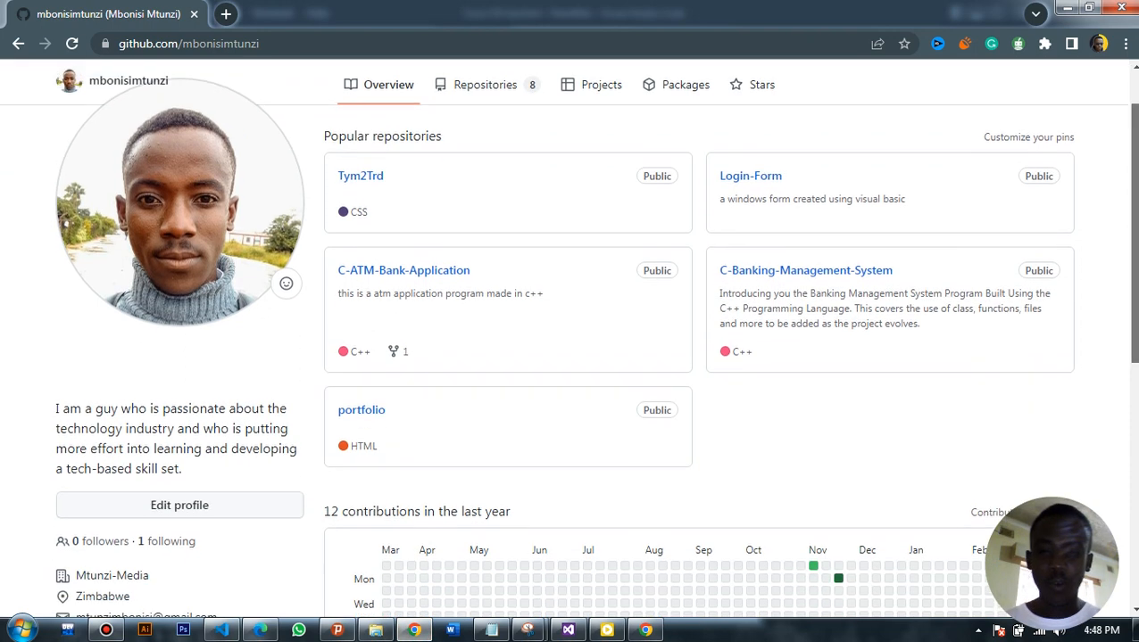
{"action": "scroll", "coordinate": [568, 339], "scroll_direction": "up", "scroll_amount": 1}
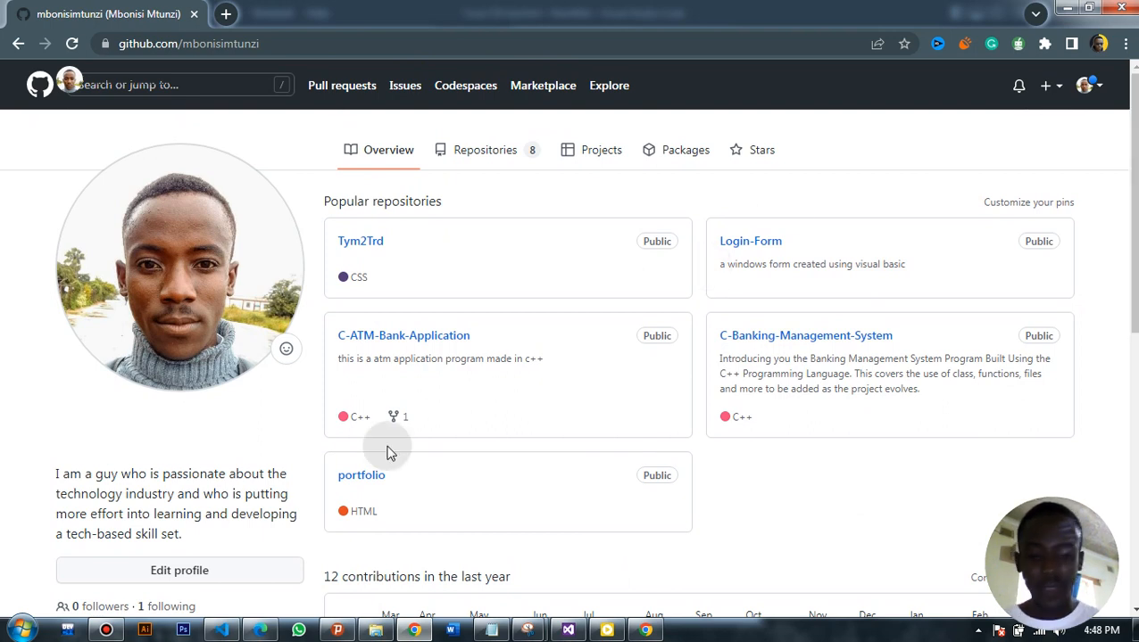
{"action": "left_click", "coordinate": [646, 630]}
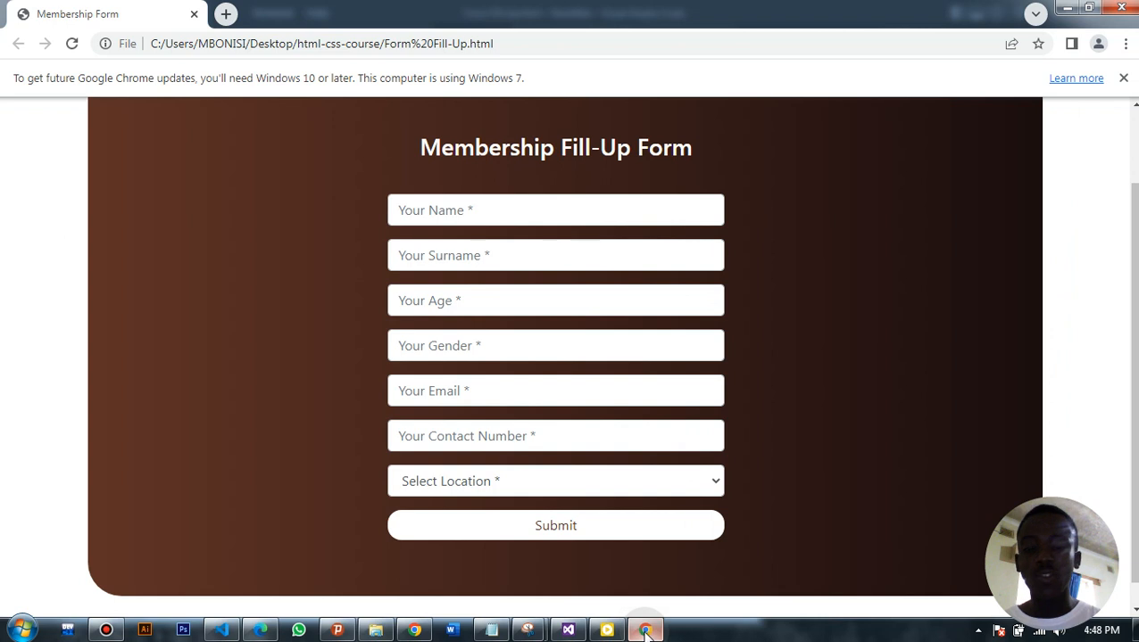
{"action": "left_click", "coordinate": [645, 630]}
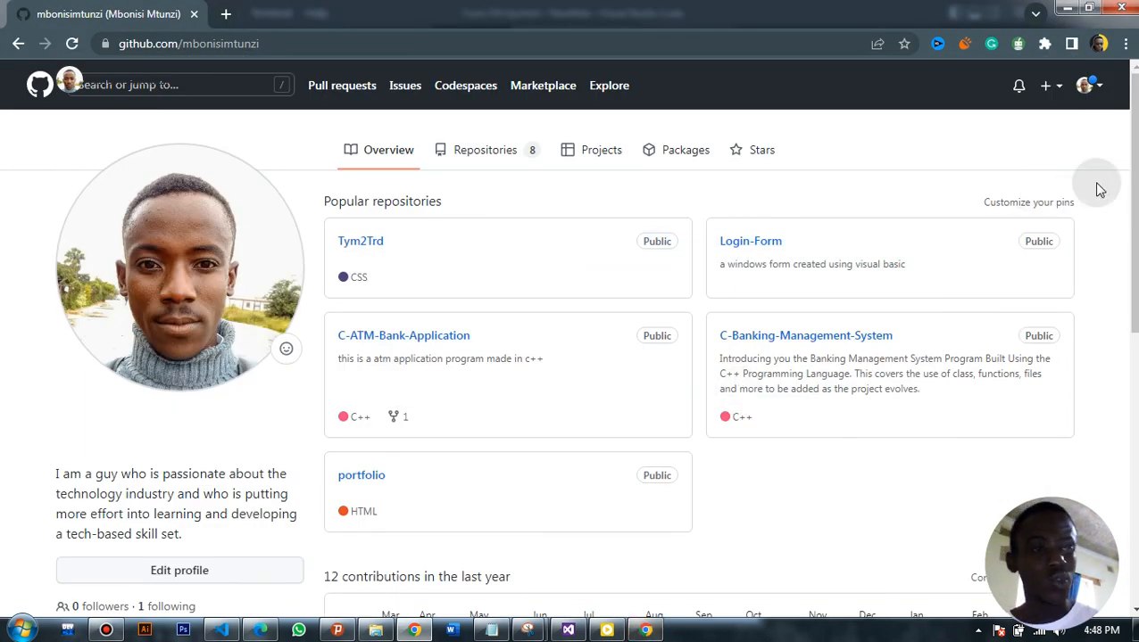
{"action": "scroll", "coordinate": [1100, 189], "scroll_direction": "down", "scroll_amount": 3}
{"action": "scroll", "coordinate": [1100, 189], "scroll_direction": "up", "scroll_amount": 3}
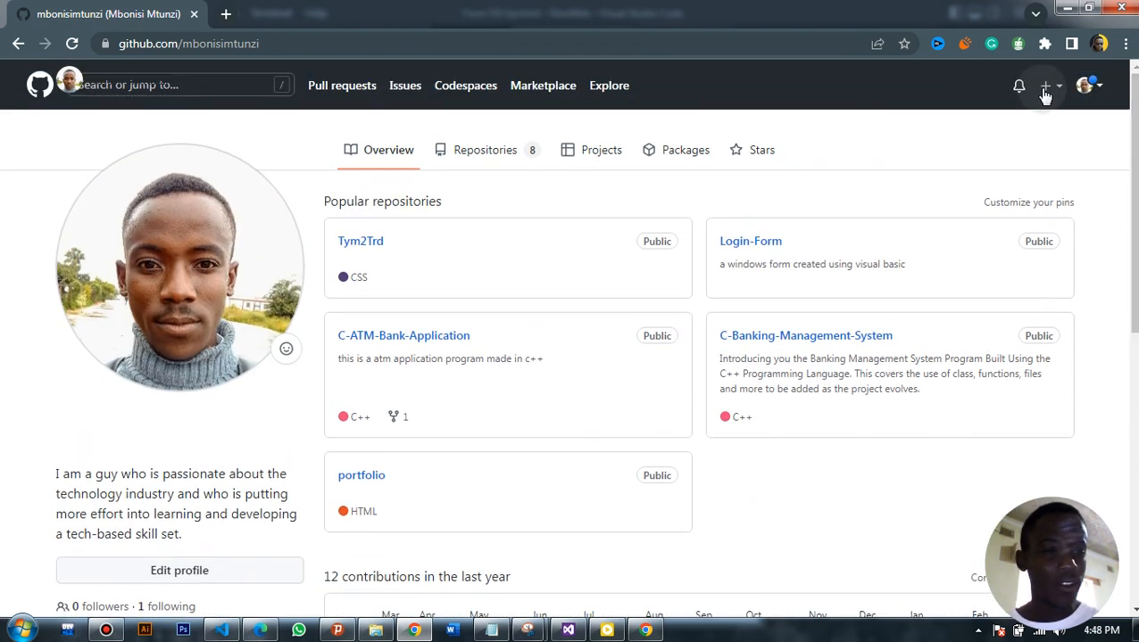
Open GitHub's form for creating a new repository
{"action": "left_click", "coordinate": [1044, 96]}
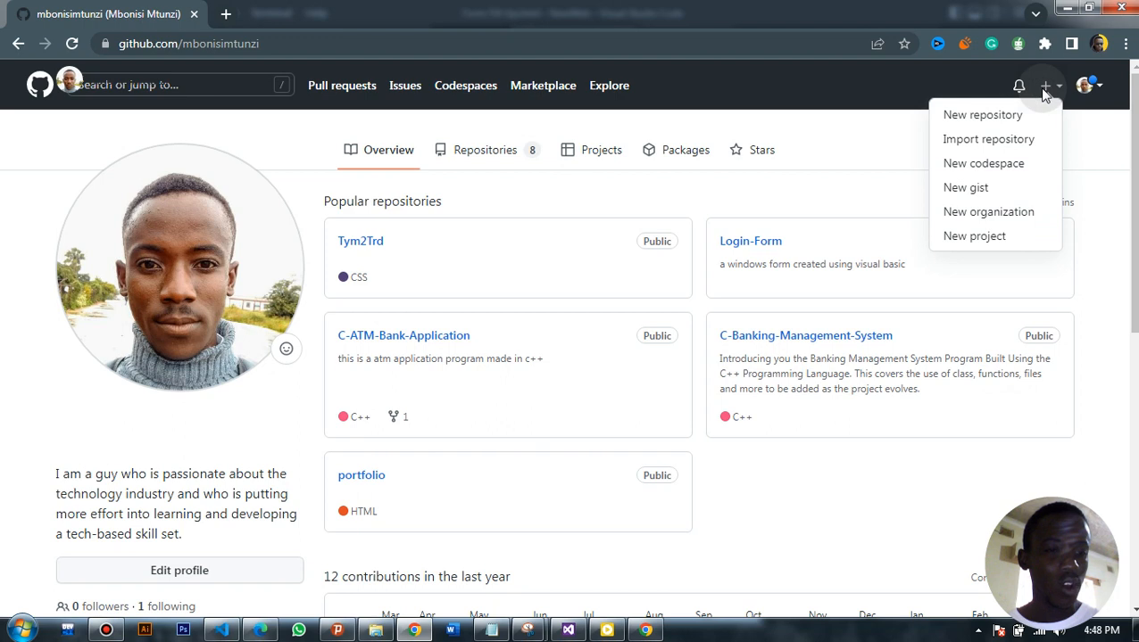
{"action": "left_click", "coordinate": [1027, 117]}
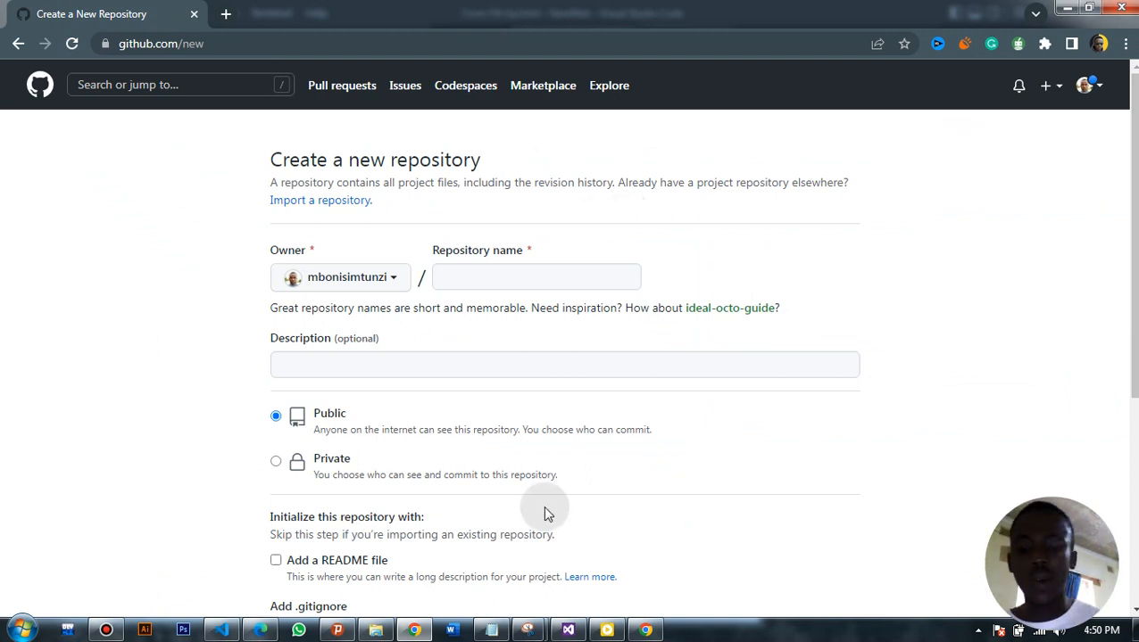
{"action": "left_click", "coordinate": [645, 630]}
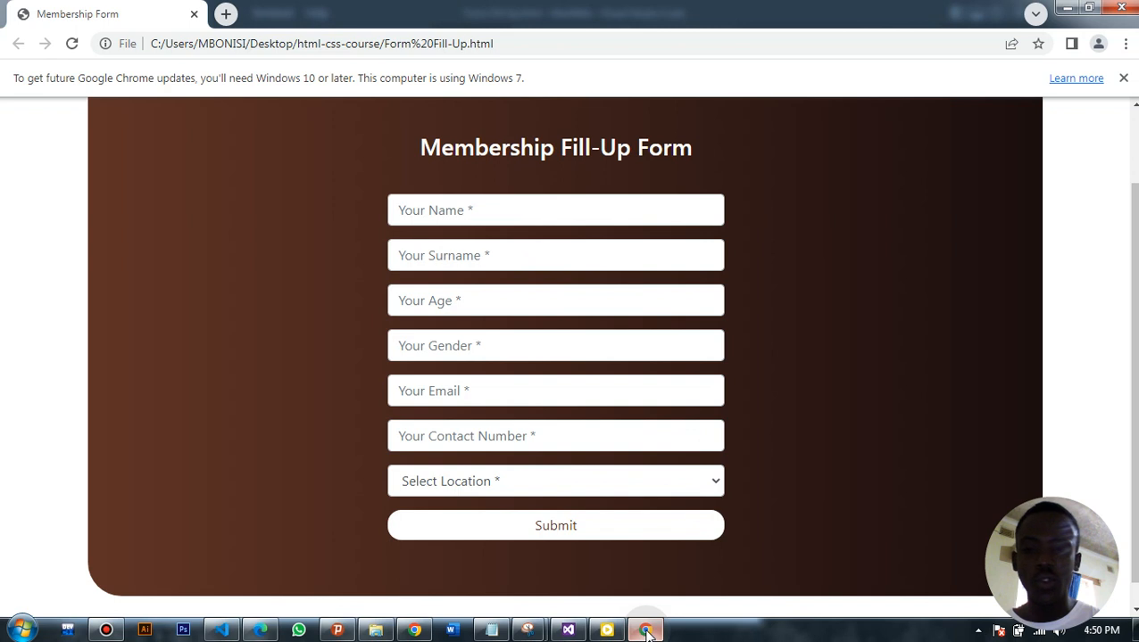
{"action": "left_click", "coordinate": [645, 630]}
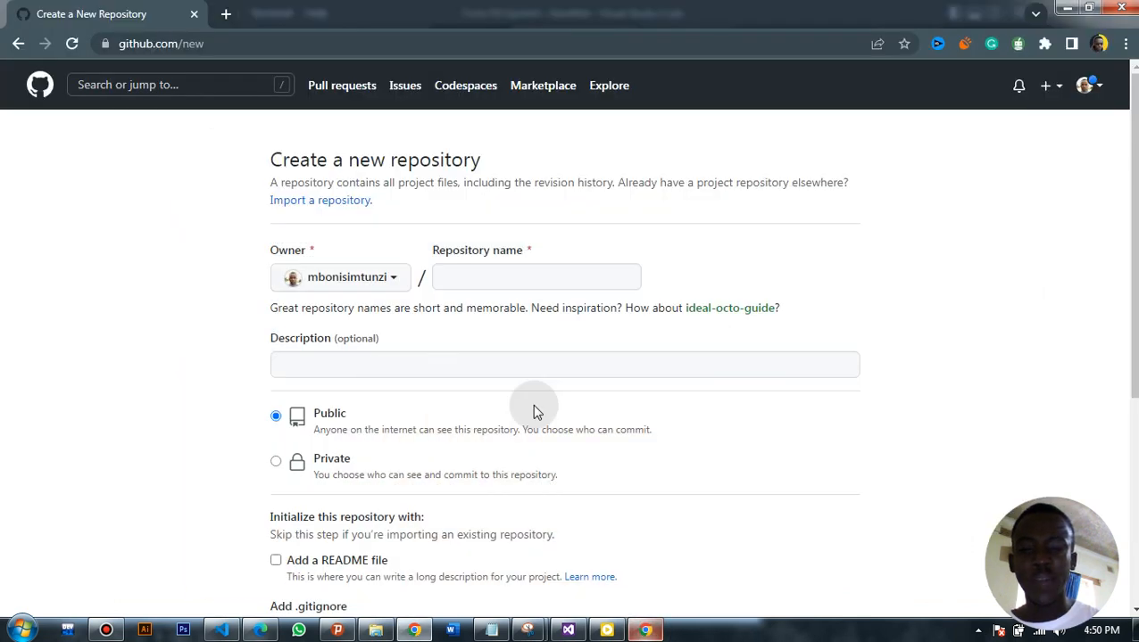
Name the new repository "membershipform", without a space
{"action": "left_click", "coordinate": [470, 281]}
{"action": "type", "text": "me"}
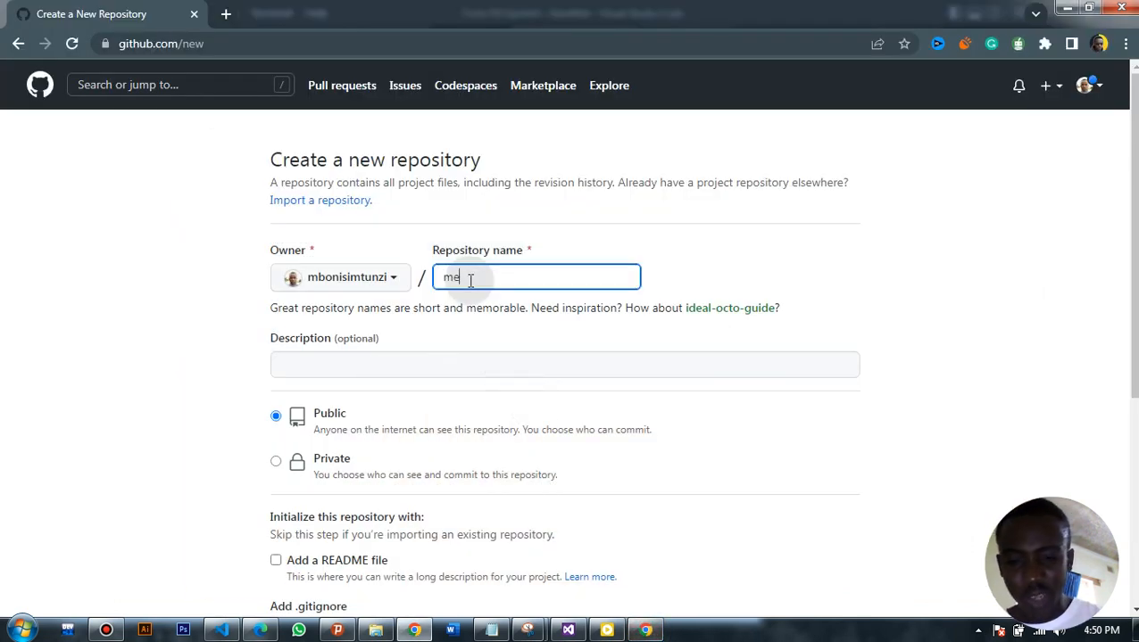
{"action": "type", "text": "mbership form"}
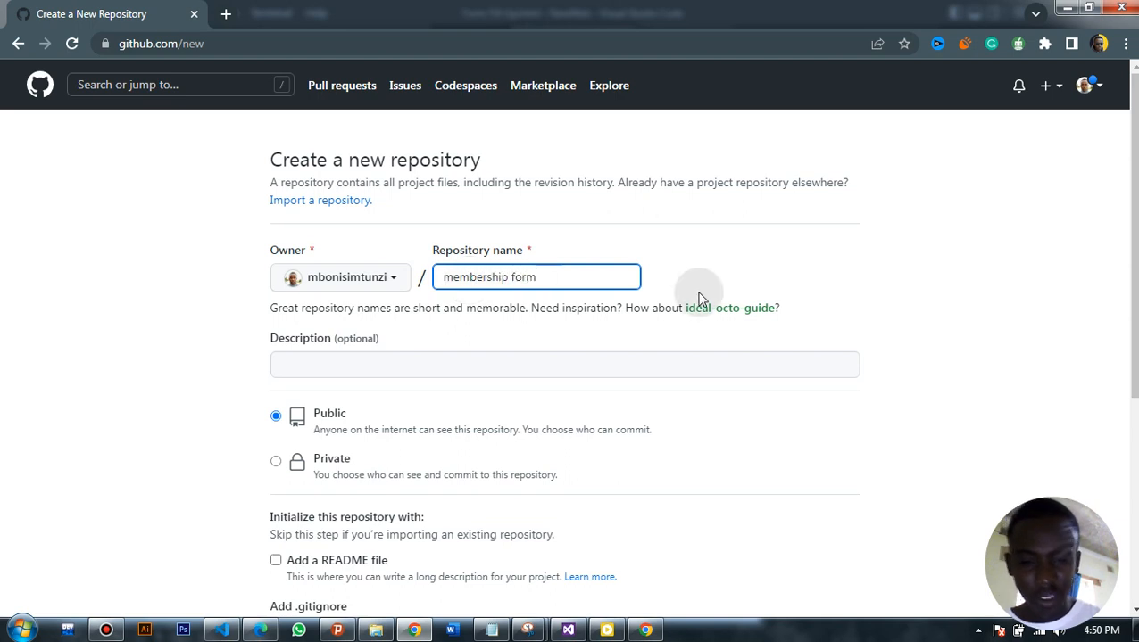
{"action": "left_click", "coordinate": [734, 283]}
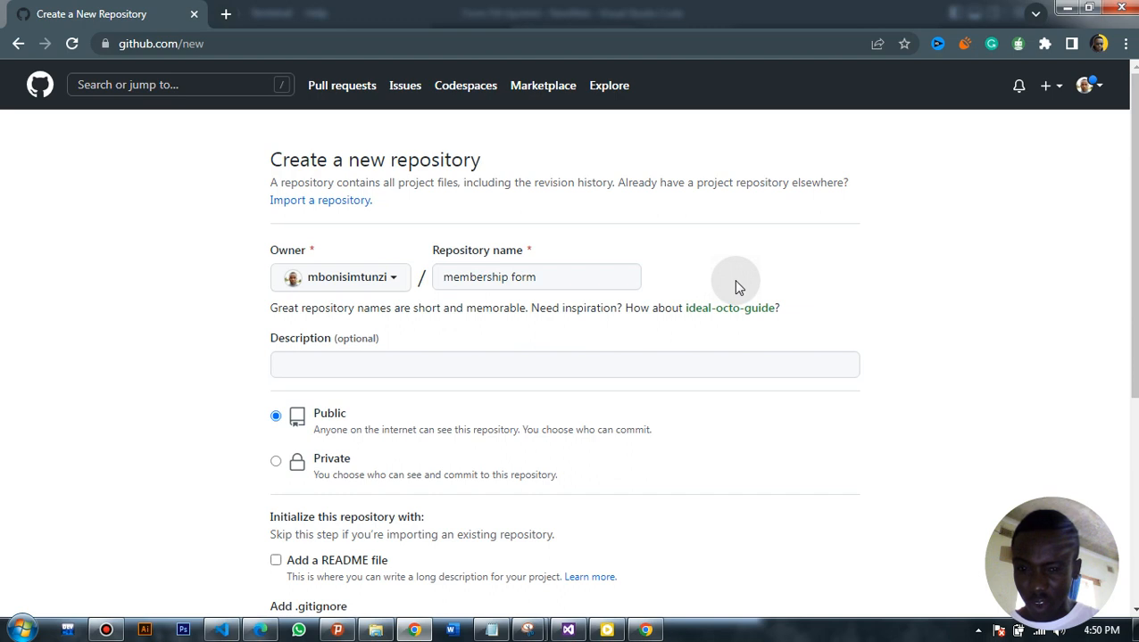
{"action": "left_click", "coordinate": [512, 271]}
{"action": "key", "text": "BackSpace"}
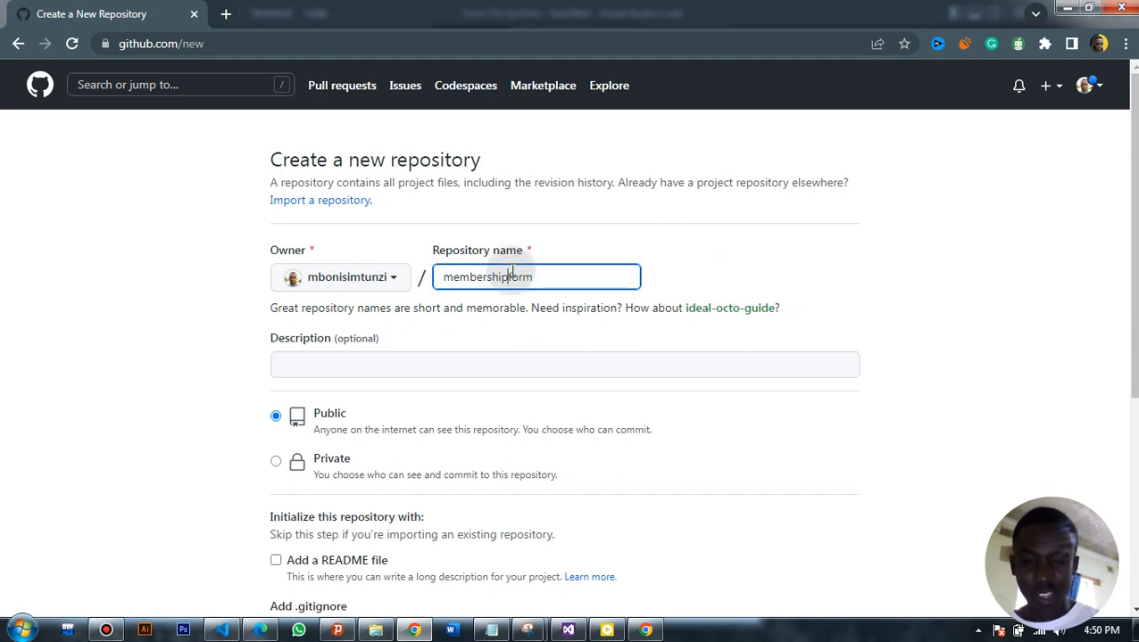
Enter the repository description "This is a simple membership fill up form made with just html and css"
{"action": "left_click", "coordinate": [578, 367]}
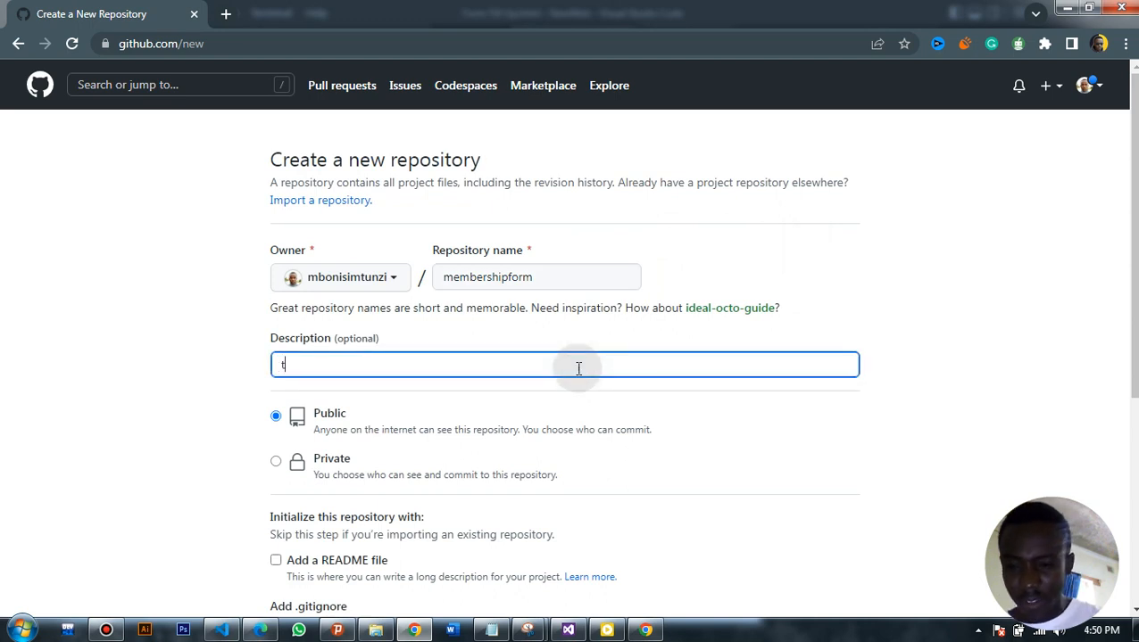
{"action": "type", "text": "This is a "}
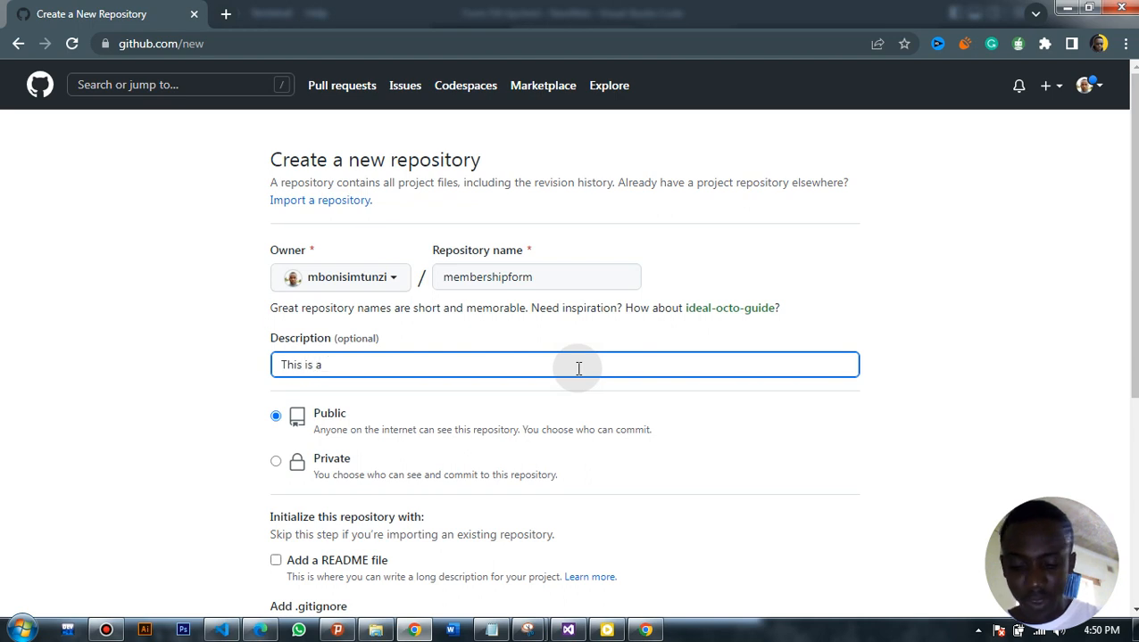
{"action": "type", "text": "simple"}
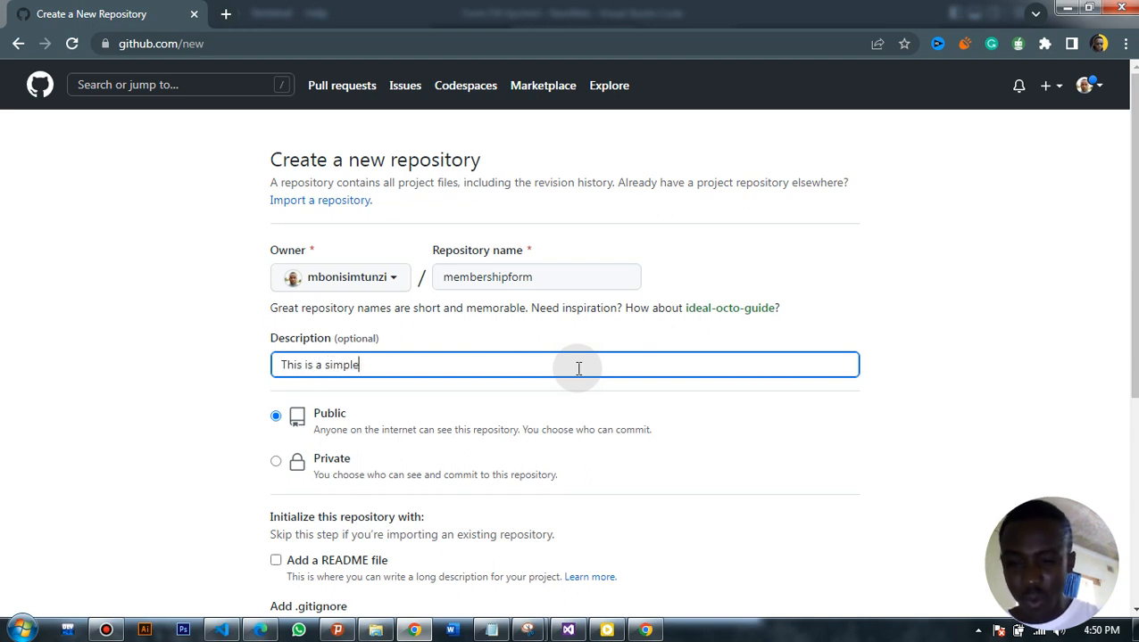
{"action": "type", "text": " membership fil"}
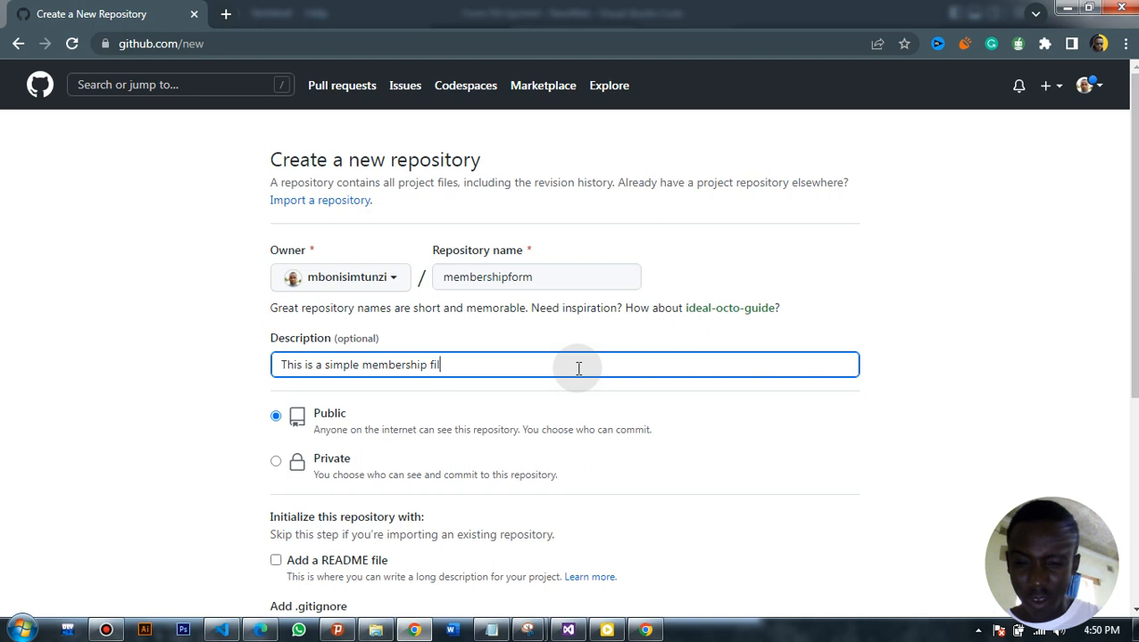
{"action": "type", "text": "l up form "}
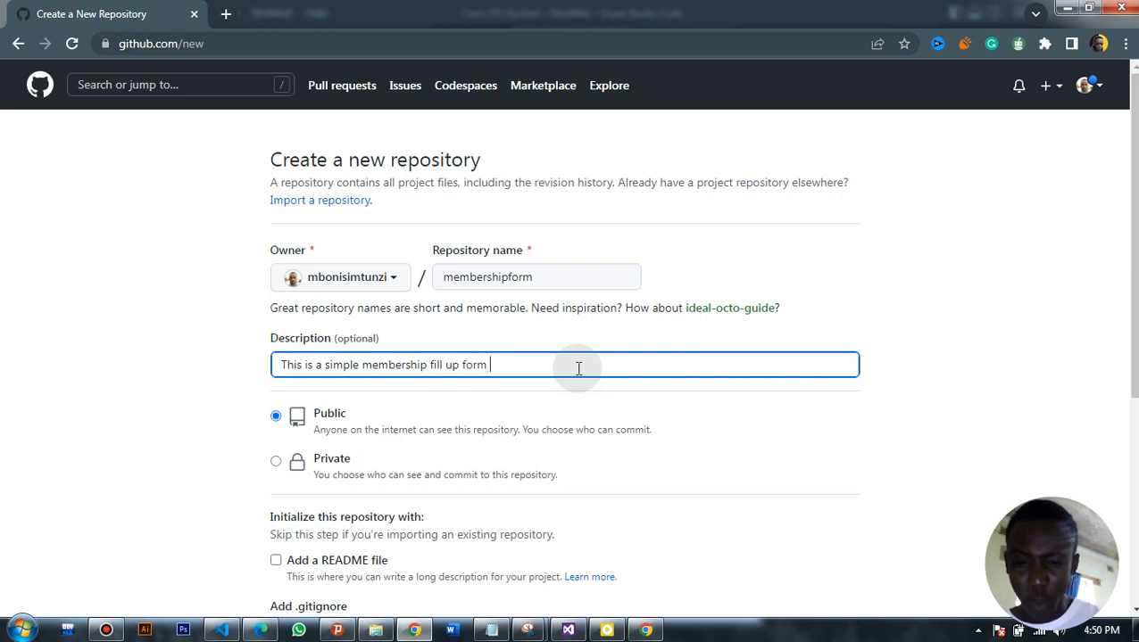
{"action": "type", "text": "made with just h"}
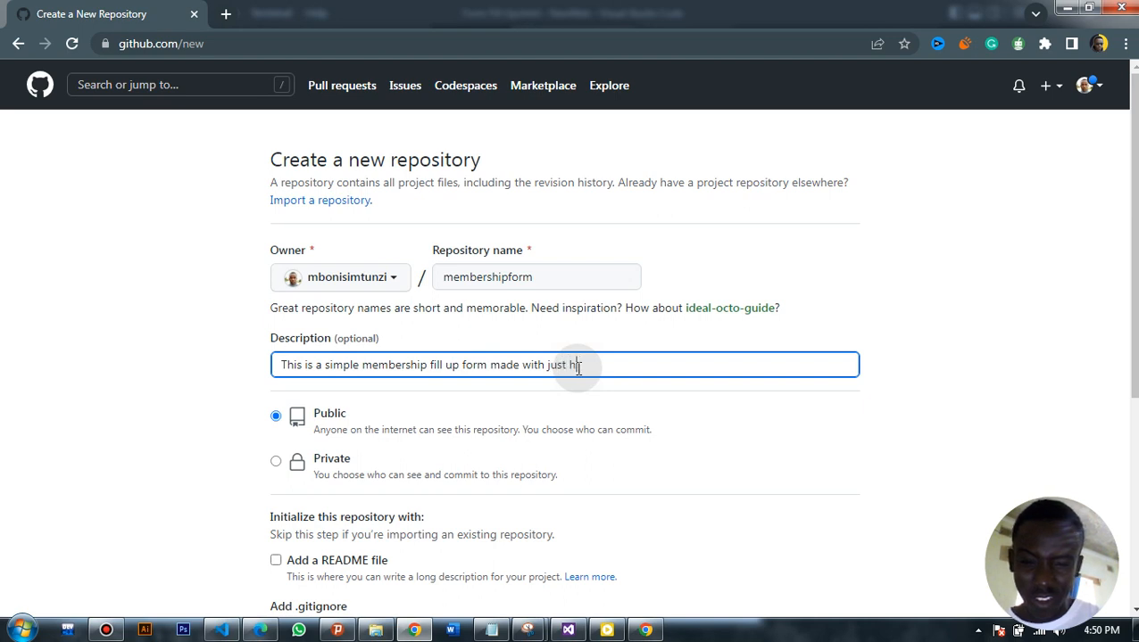
{"action": "type", "text": "tml and css"}
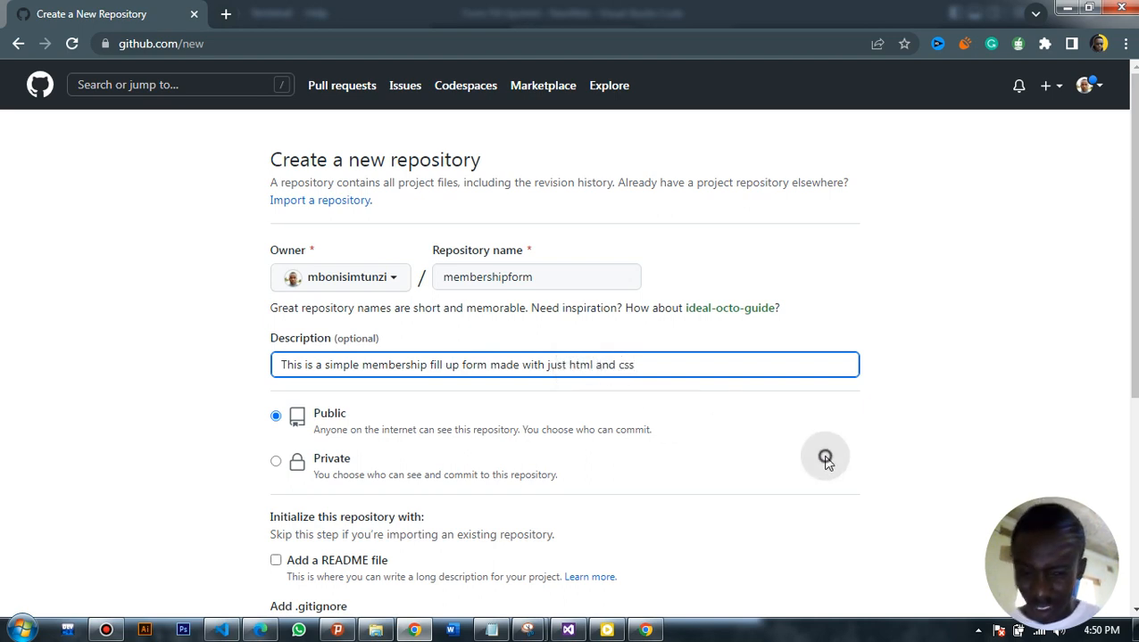
{"action": "left_click", "coordinate": [825, 461]}
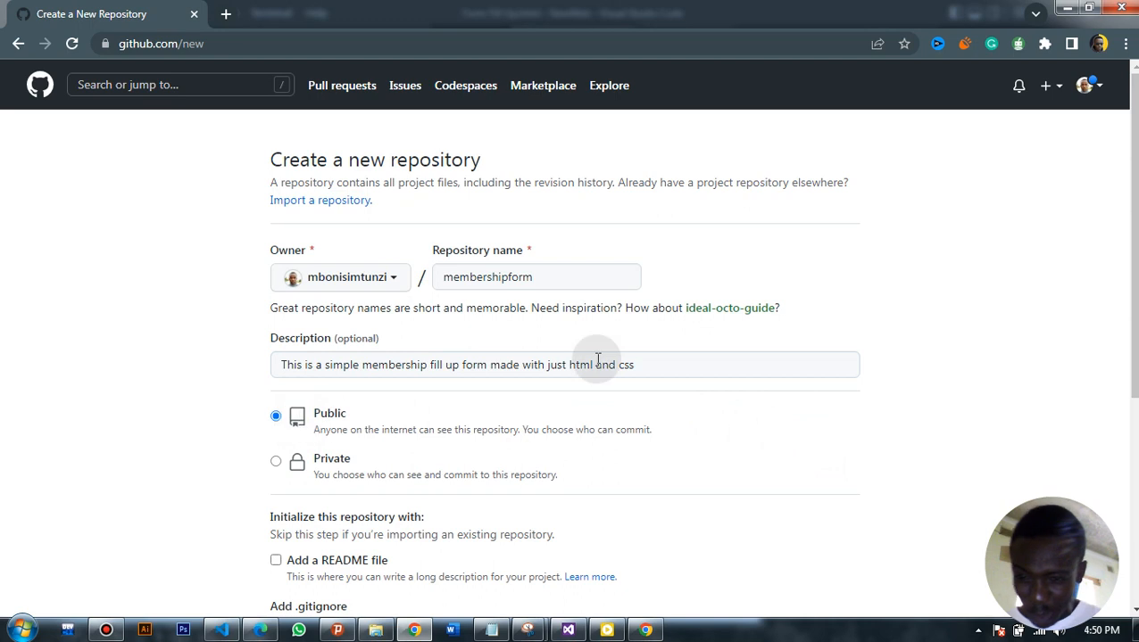
Create the repository as public, with no README file, .gitignore template or license
{"action": "left_click_drag", "start_coordinate": [1133, 236], "coordinate": [1133, 424]}
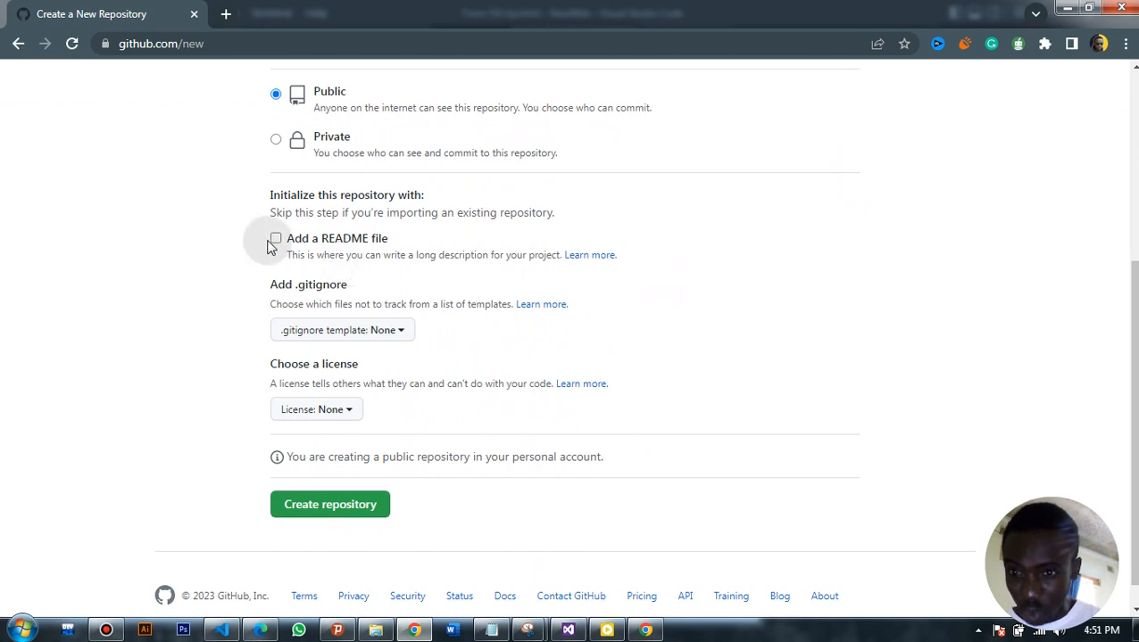
{"action": "left_click", "coordinate": [349, 410]}
{"action": "left_click", "coordinate": [686, 402]}
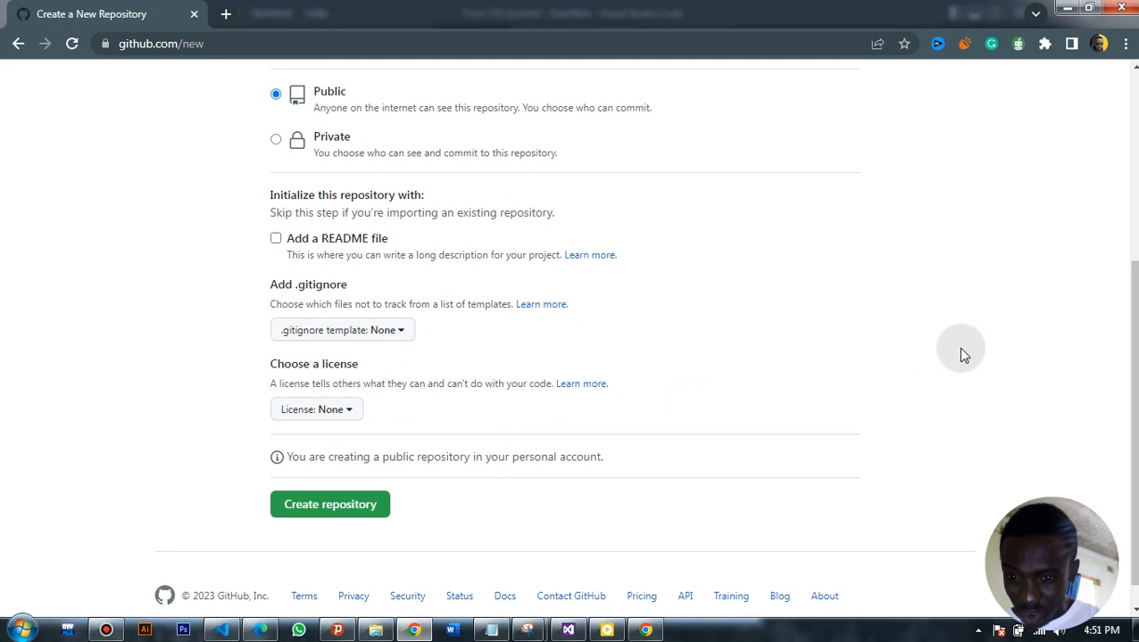
{"action": "left_click", "coordinate": [364, 506]}
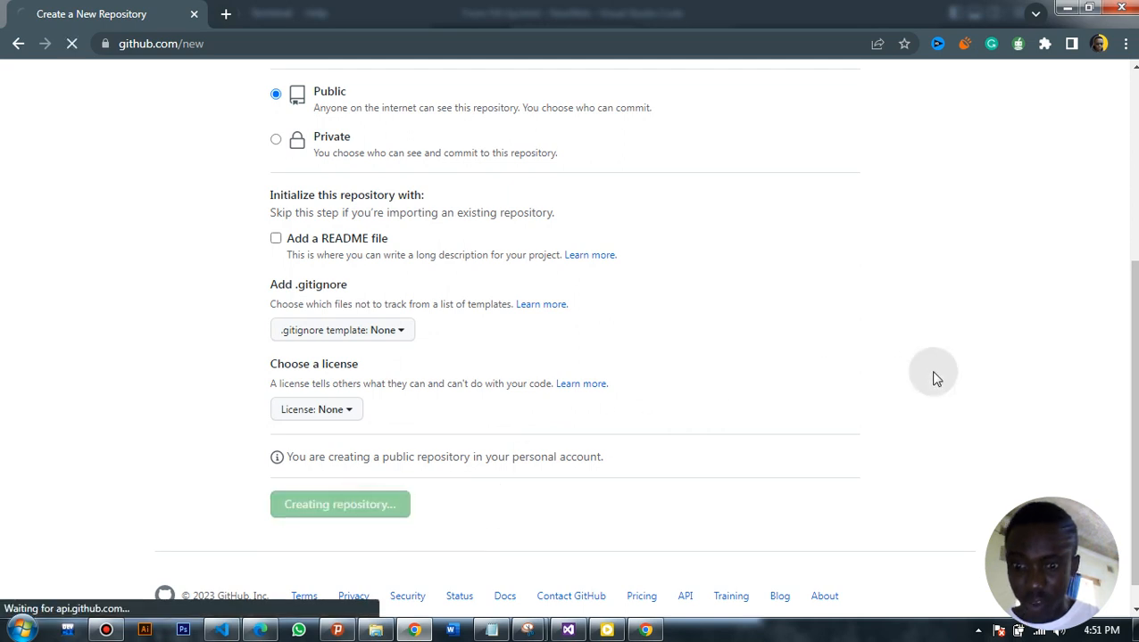
{"action": "scroll", "coordinate": [933, 376], "scroll_direction": "up", "scroll_amount": 4}
{"action": "scroll", "coordinate": [565, 337], "scroll_direction": "up", "scroll_amount": 1}
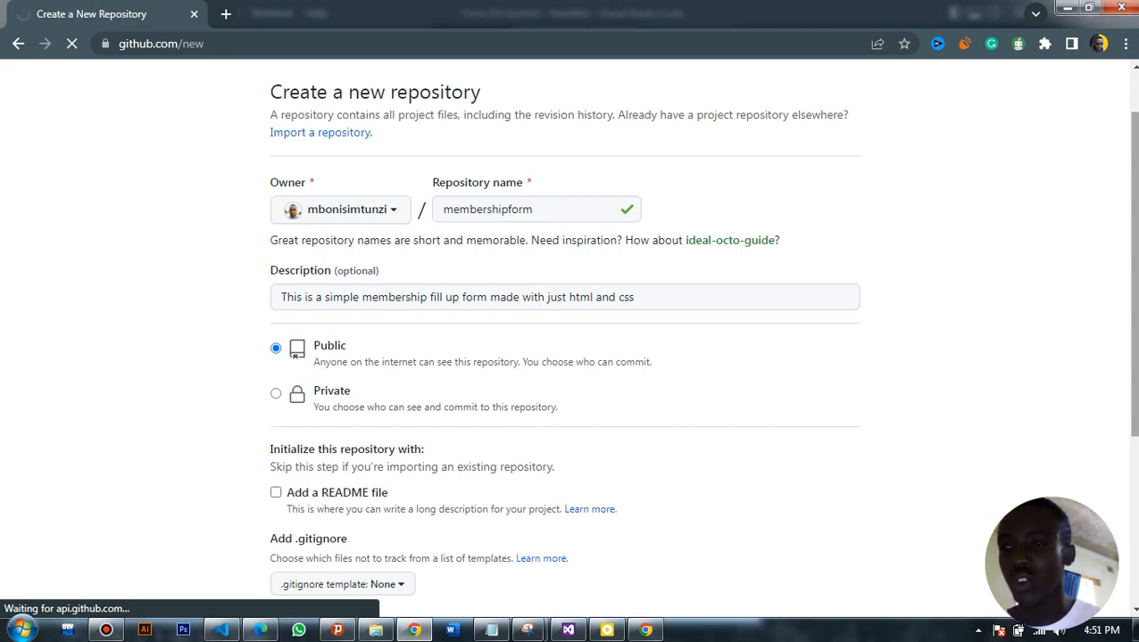
Switch to Visual Studio Code and reveal Form Fill-Up.html from the open editors in File Explorer
{"action": "left_click", "coordinate": [376, 632]}
{"action": "left_click", "coordinate": [376, 631]}
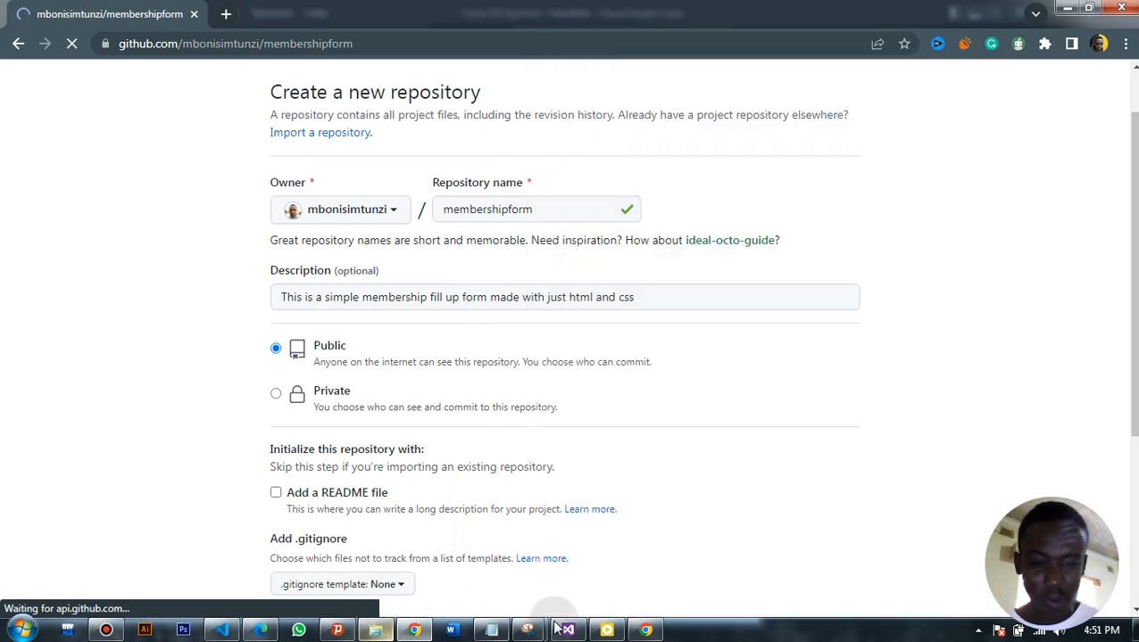
{"action": "left_click", "coordinate": [221, 630]}
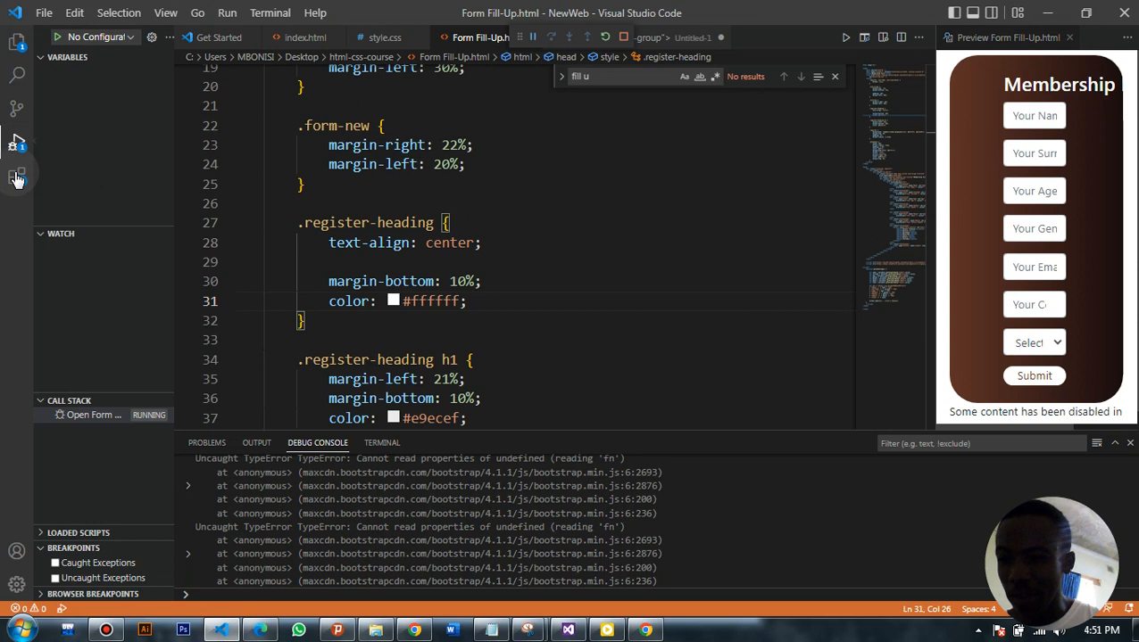
{"action": "left_click", "coordinate": [16, 41]}
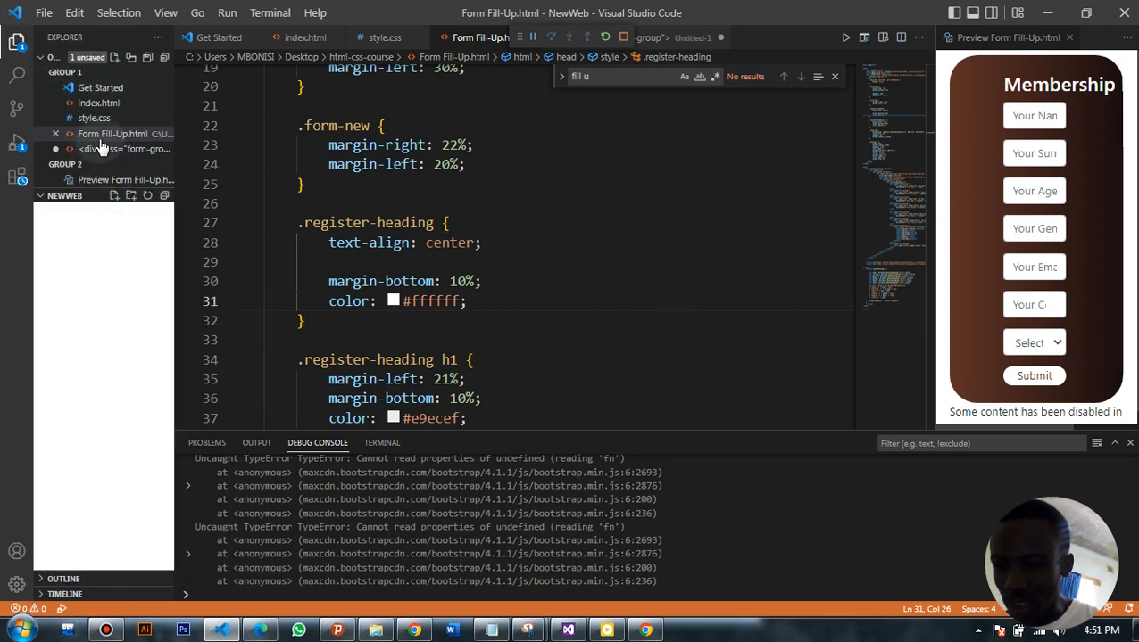
{"action": "left_click", "coordinate": [98, 135]}
{"action": "right_click", "coordinate": [99, 140]}
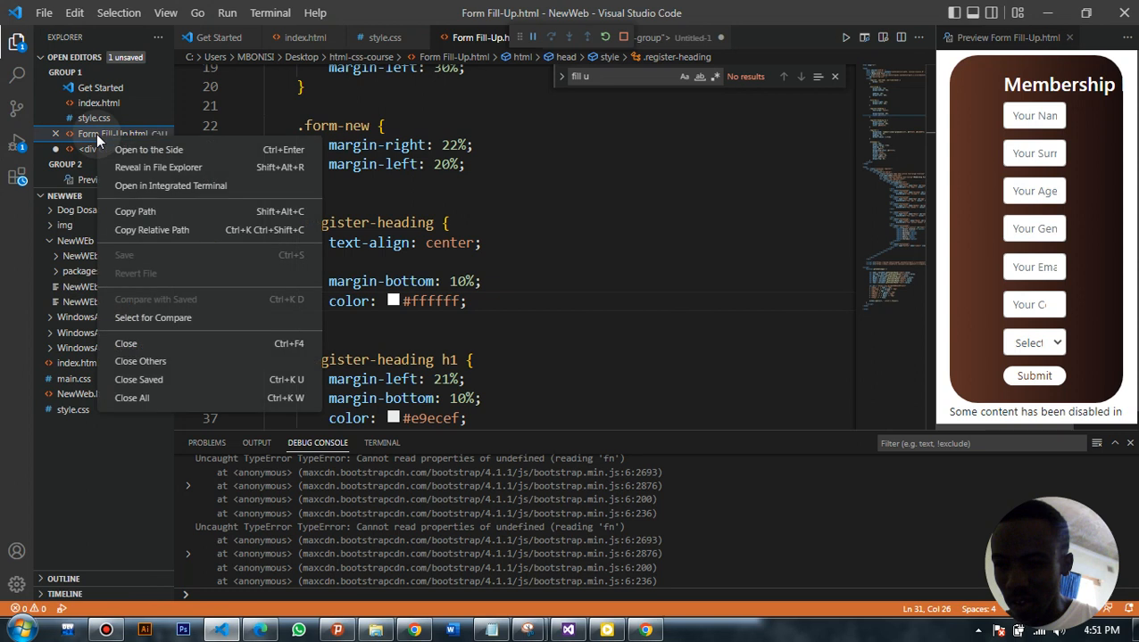
{"action": "left_click", "coordinate": [146, 168]}
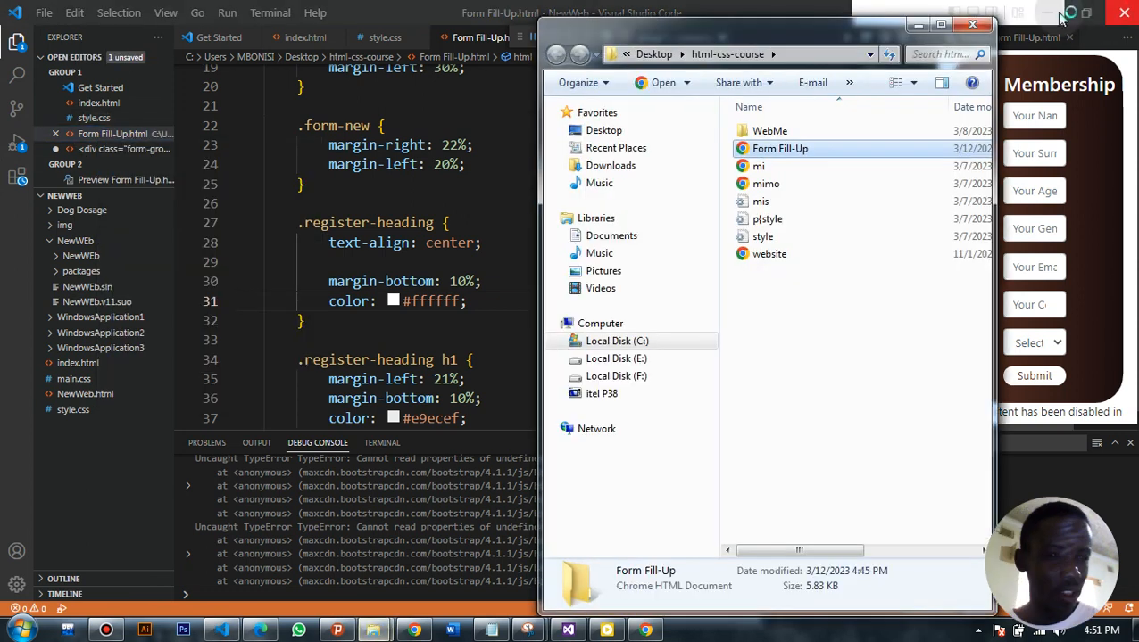
Return to Chrome and view the quick setup options of the new membershipform repository
{"action": "left_click", "coordinate": [786, 13]}
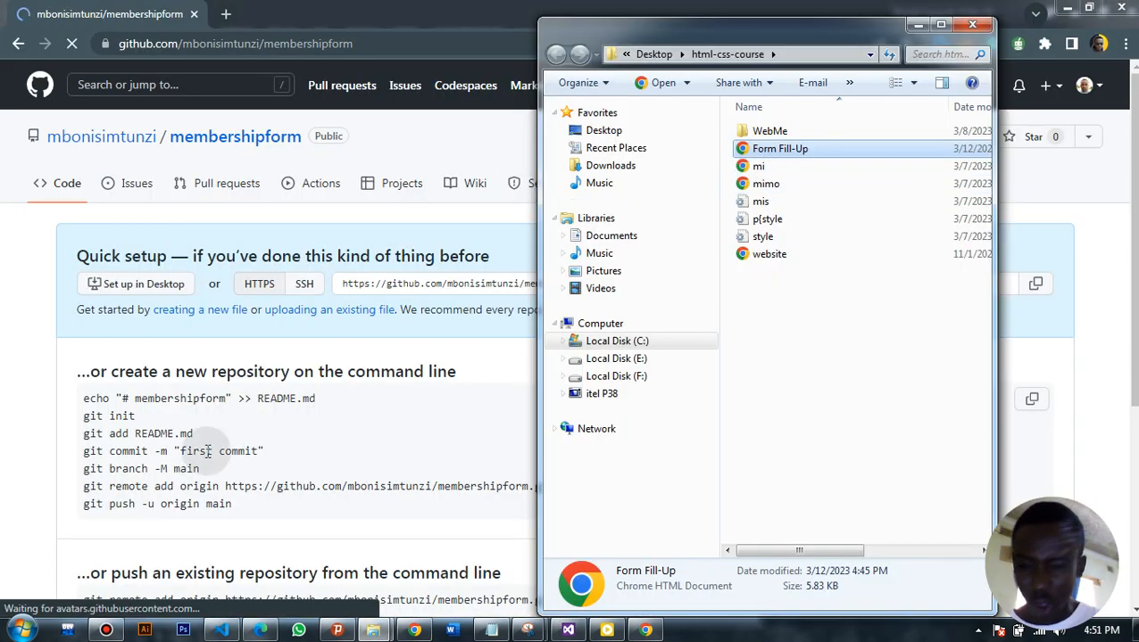
{"action": "left_click", "coordinate": [28, 403]}
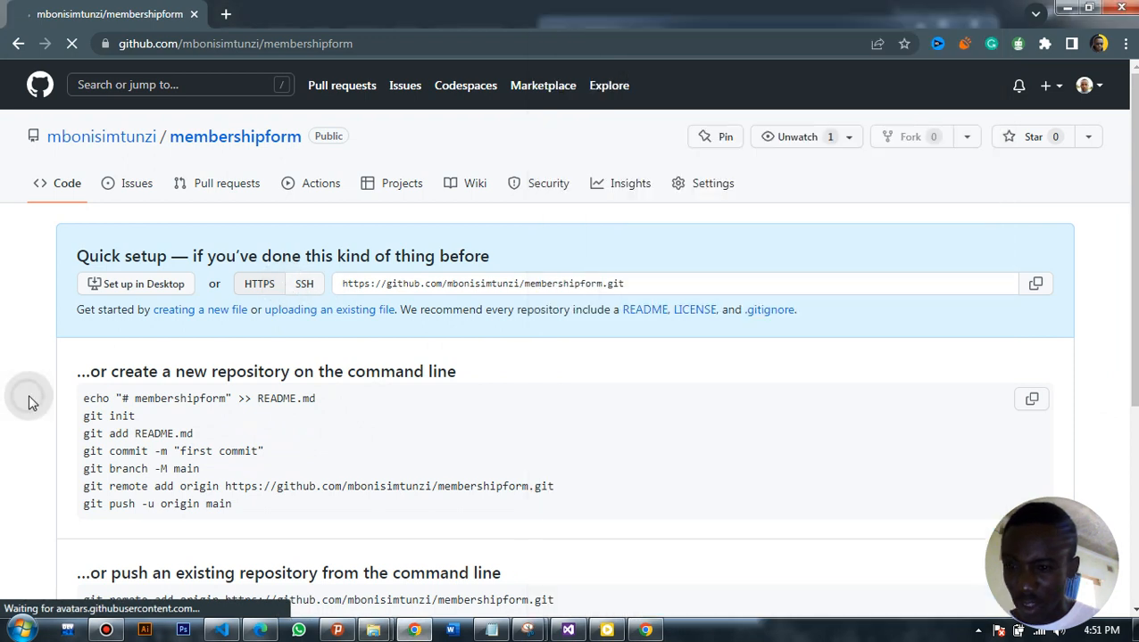
{"action": "left_click_drag", "start_coordinate": [1135, 267], "coordinate": [1135, 295]}
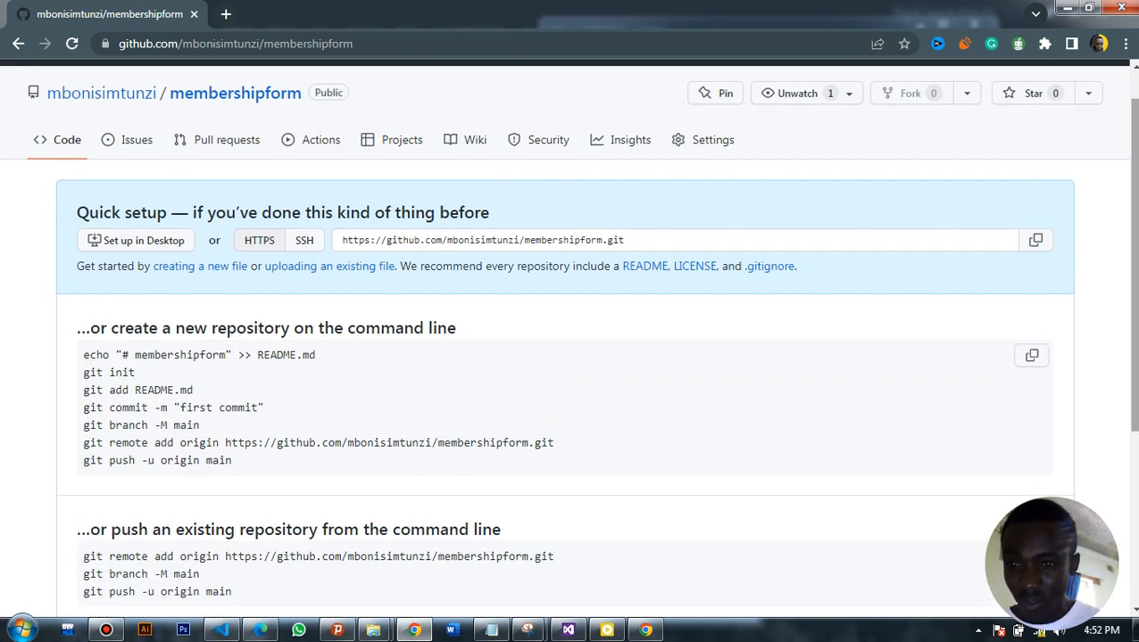
Open the repository's page for uploading existing files and check the html-css-course folder while it loads
{"action": "left_click", "coordinate": [381, 275]}
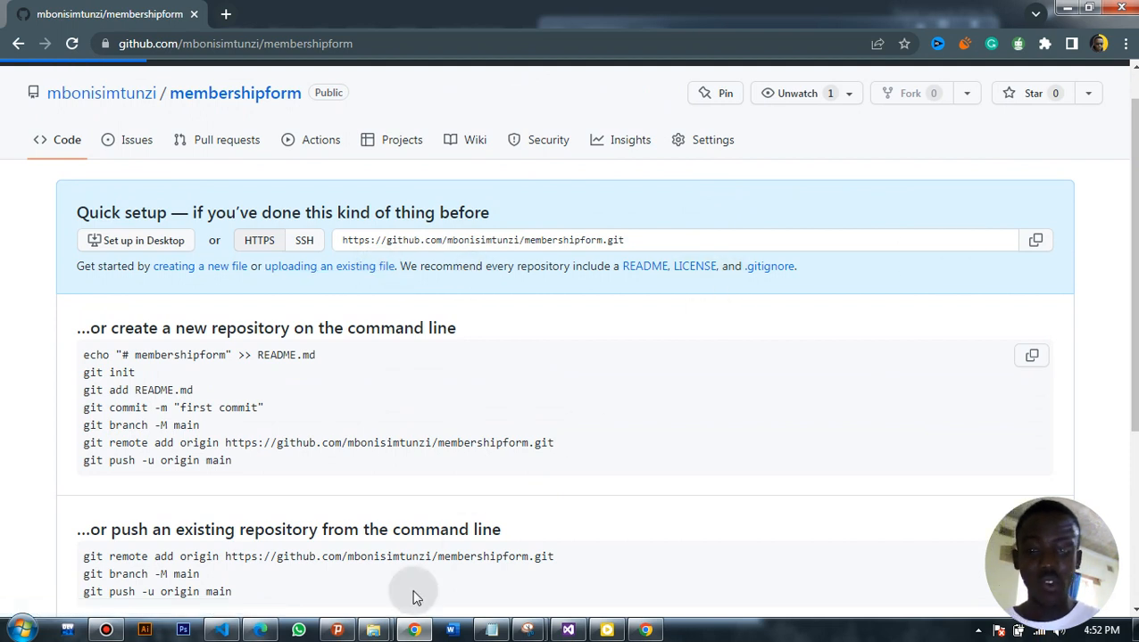
{"action": "mouse_move", "coordinate": [373, 630]}
{"action": "left_click", "coordinate": [460, 555]}
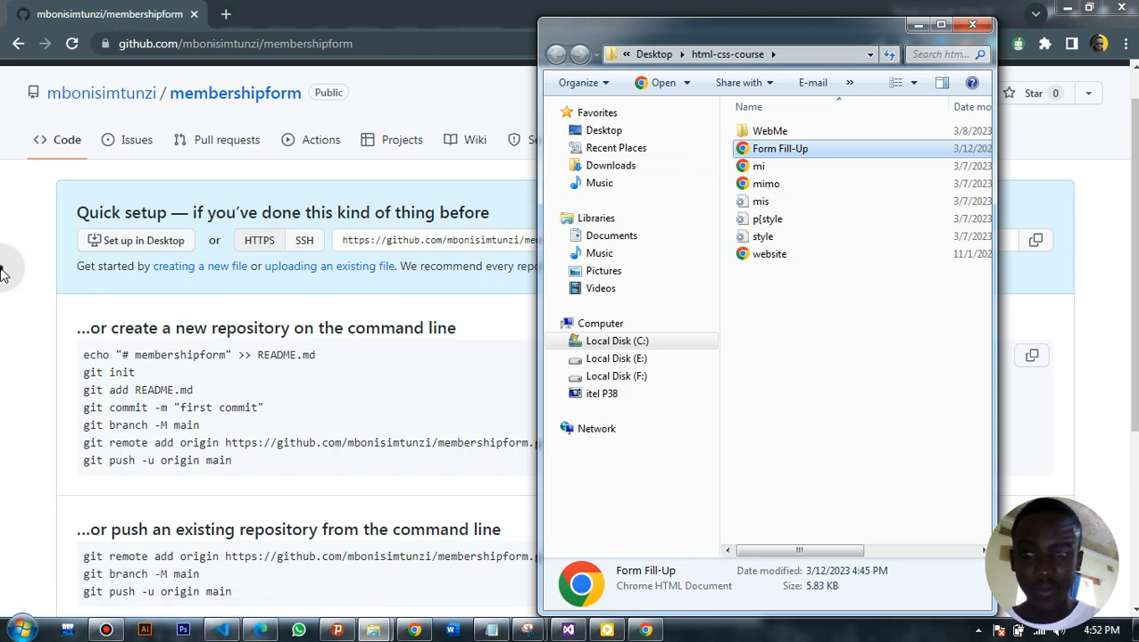
{"action": "left_click", "coordinate": [2, 271]}
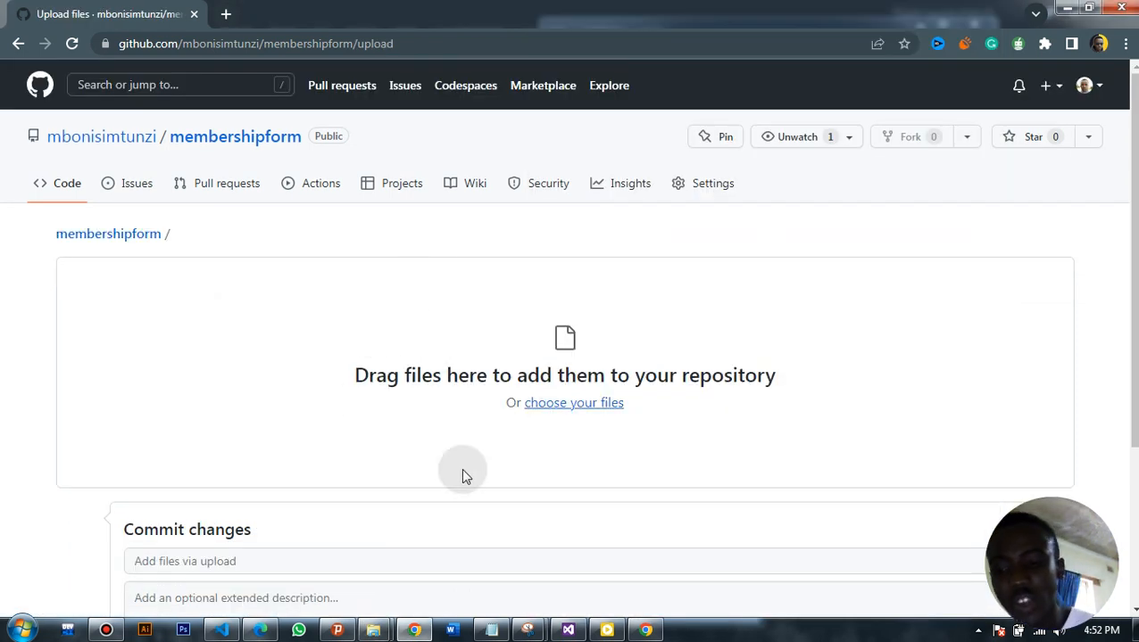
{"action": "left_click_drag", "start_coordinate": [1134, 278], "coordinate": [1133, 297]}
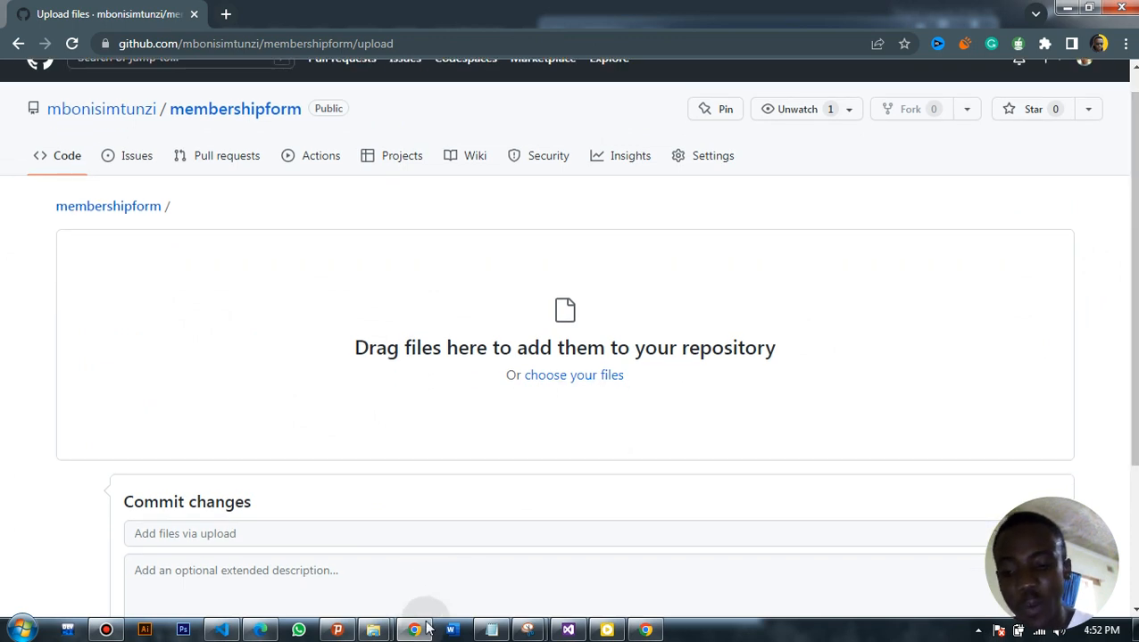
Add Form Fill-Up.html from the html-css-course folder in File Explorer to the repository's upload area
{"action": "mouse_move", "coordinate": [373, 628]}
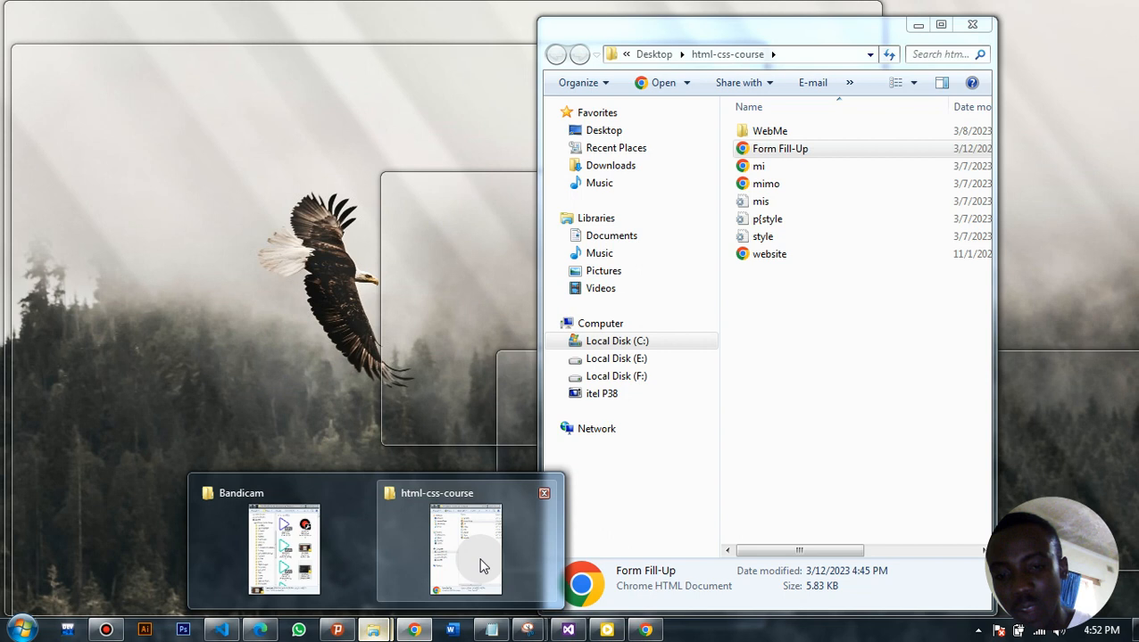
{"action": "left_click", "coordinate": [480, 565]}
{"action": "left_click_drag", "start_coordinate": [828, 155], "coordinate": [445, 334]}
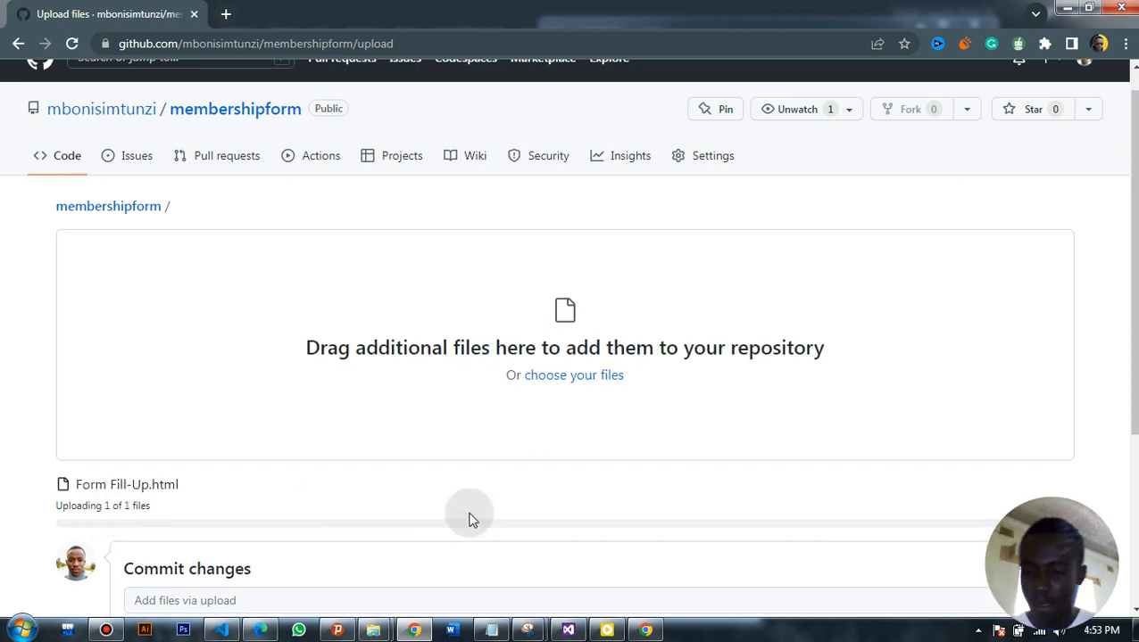
Commit the uploaded Form Fill-Up.html, leaving the default commit message and an empty extended description
{"action": "scroll", "coordinate": [568, 339], "scroll_direction": "down", "scroll_amount": 3}
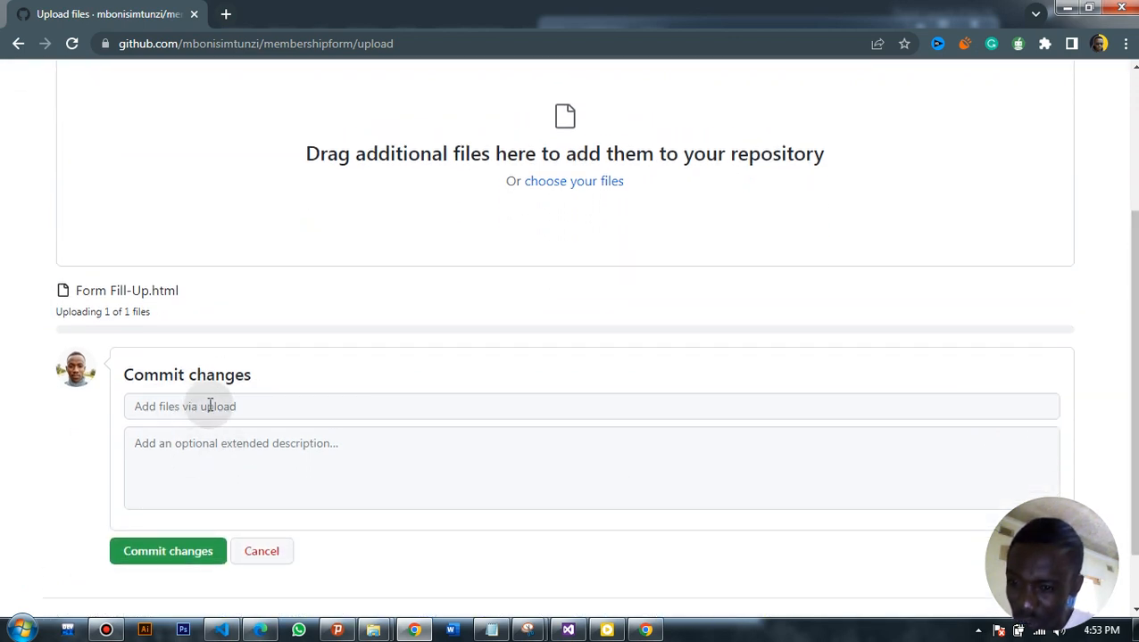
{"action": "left_click", "coordinate": [261, 443]}
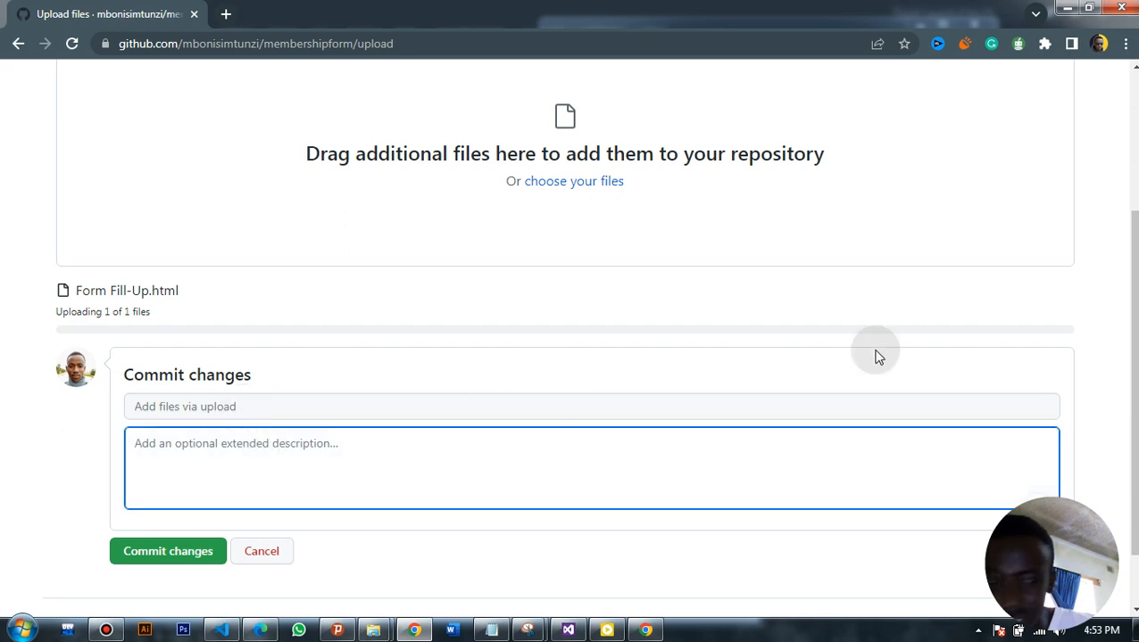
{"action": "left_click", "coordinate": [933, 406]}
{"action": "left_click", "coordinate": [928, 437]}
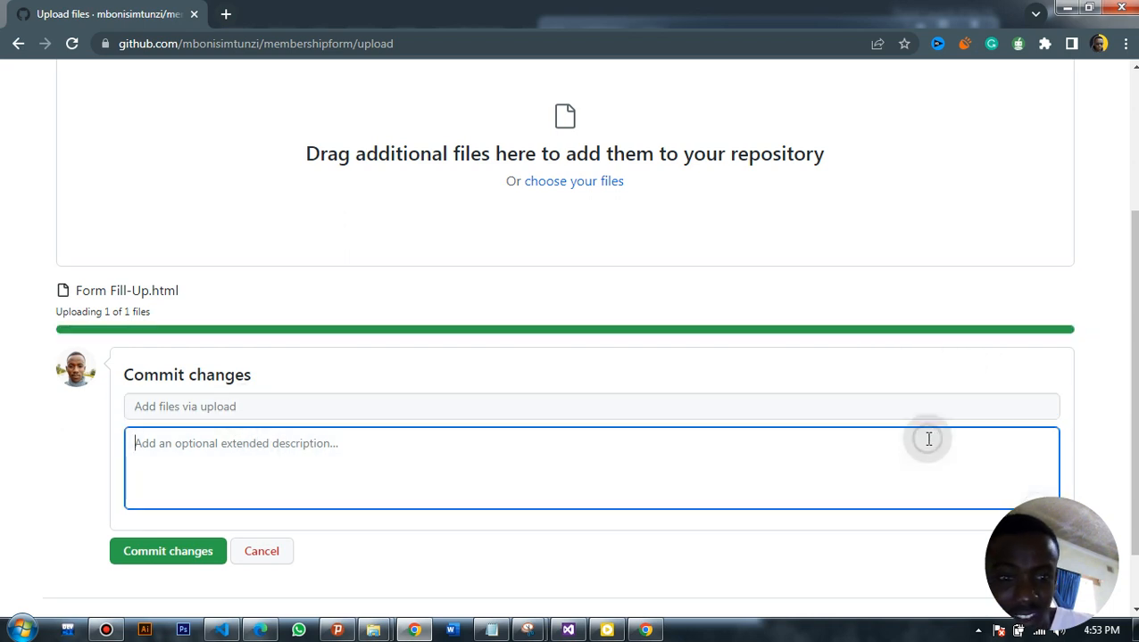
{"action": "scroll", "coordinate": [571, 339], "scroll_direction": "up", "scroll_amount": 1}
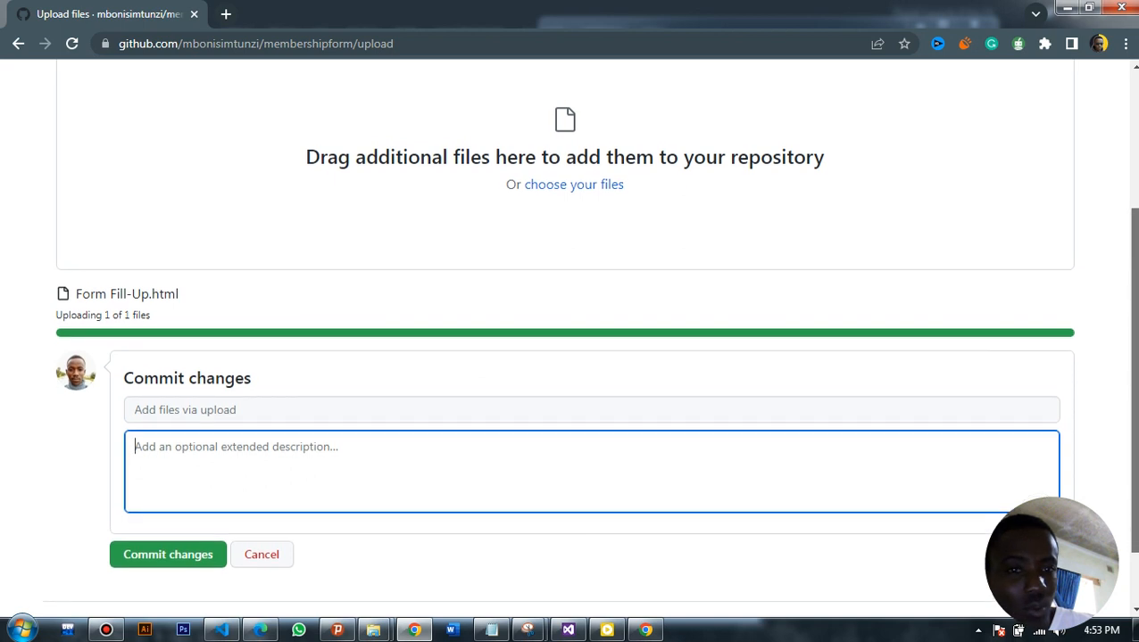
{"action": "scroll", "coordinate": [571, 339], "scroll_direction": "down", "scroll_amount": 1}
{"action": "scroll", "coordinate": [571, 339], "scroll_direction": "down", "scroll_amount": 1}
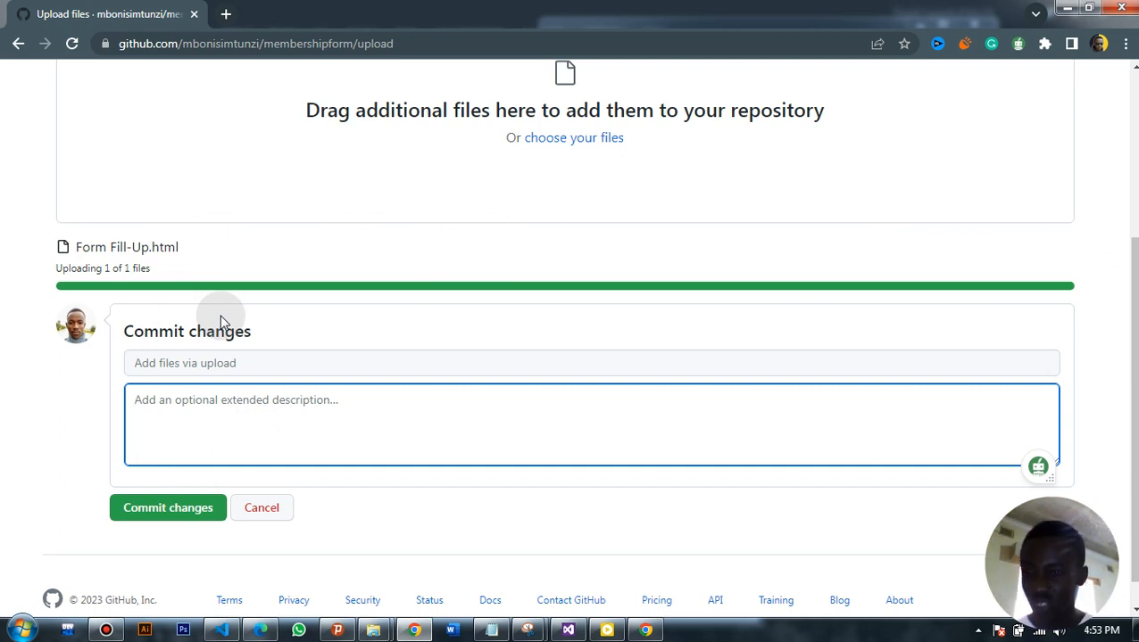
{"action": "left_click", "coordinate": [4, 435]}
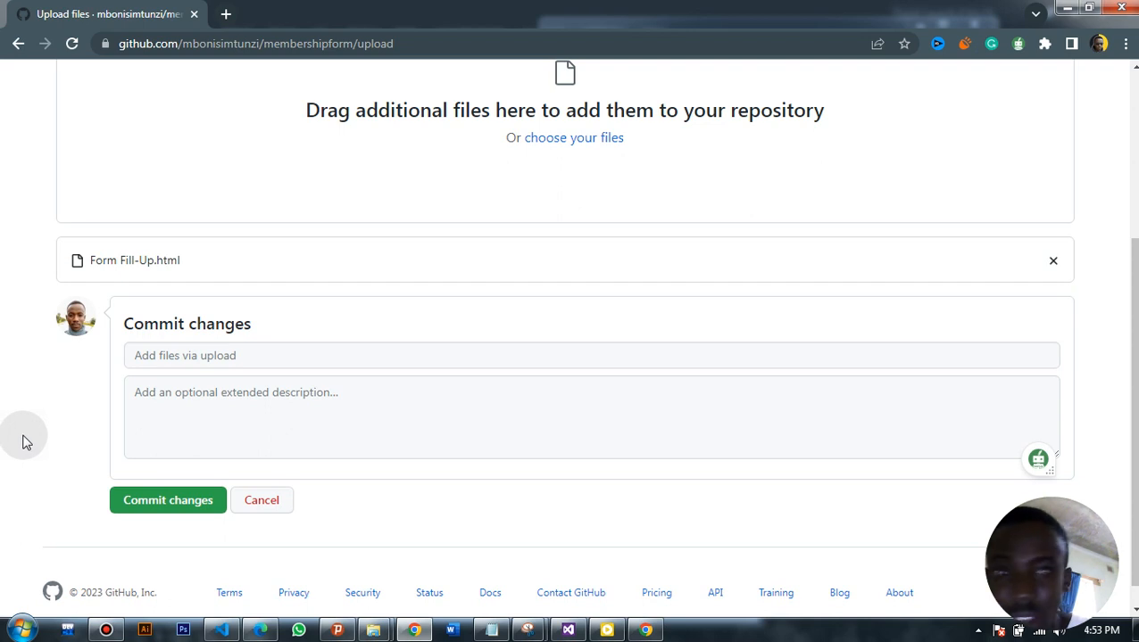
{"action": "left_click_drag", "start_coordinate": [1134, 375], "coordinate": [1134, 402]}
{"action": "left_click", "coordinate": [174, 477]}
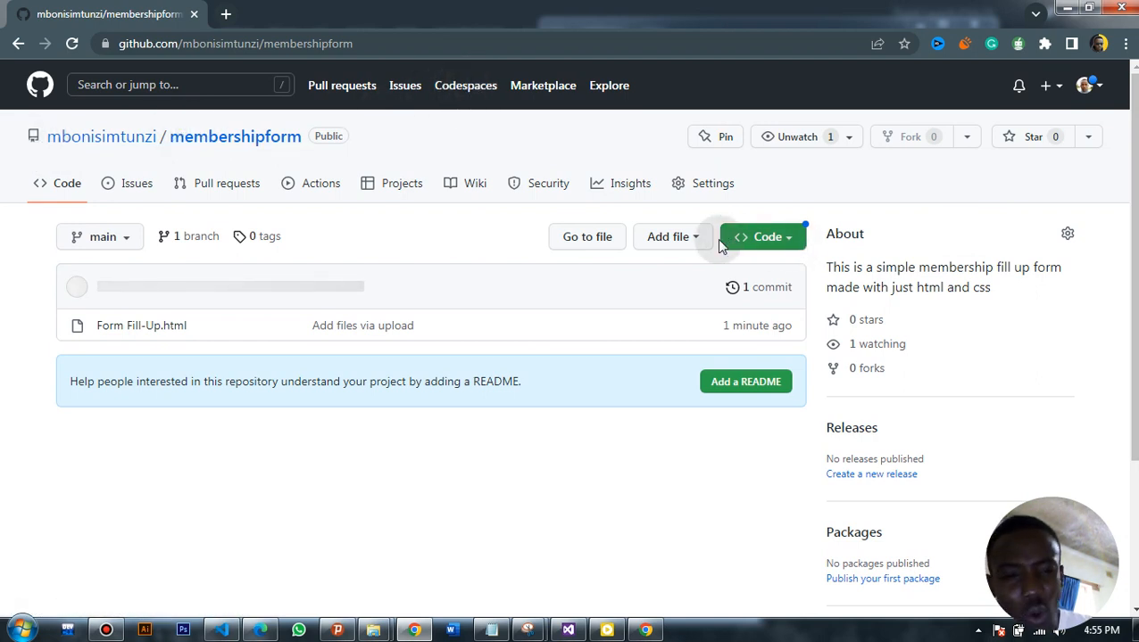
Open the settings of the membershipform repository
{"action": "left_click", "coordinate": [713, 186]}
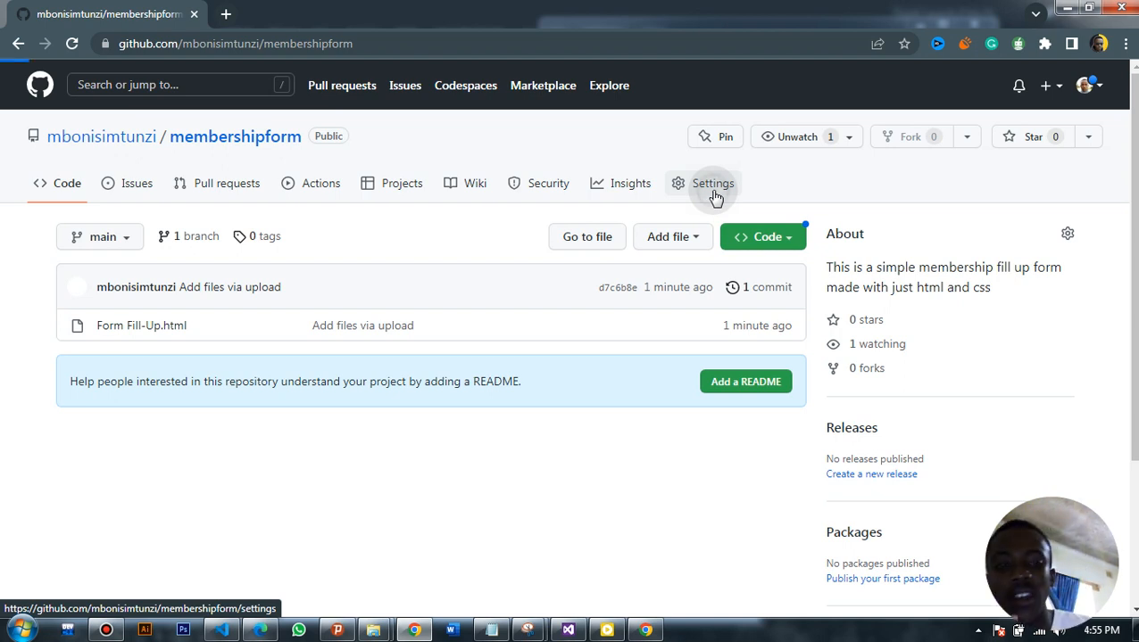